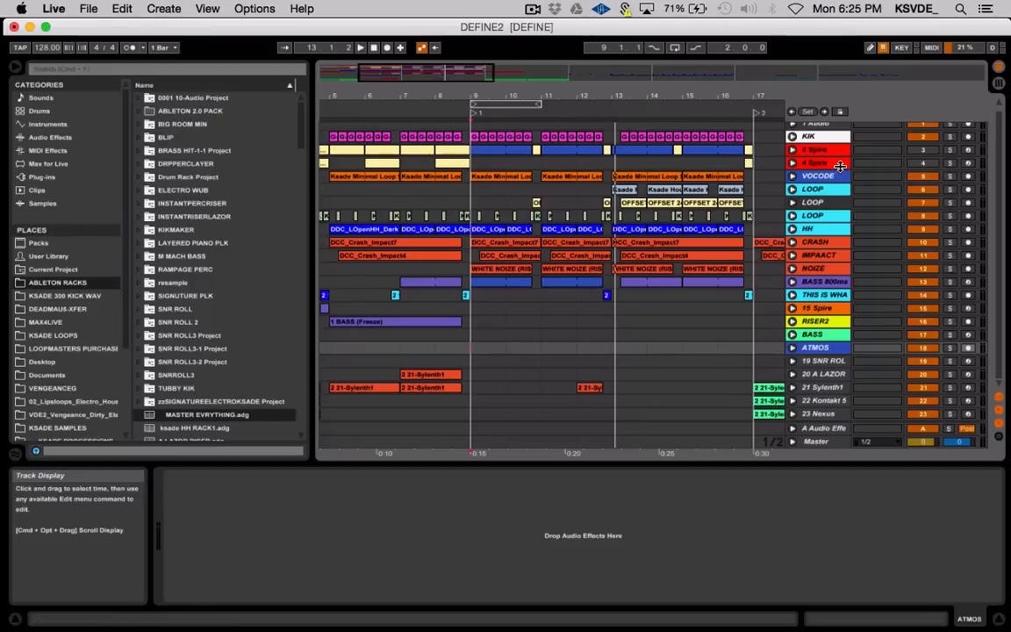
Unfold the VOCODE track, select its audio from bar 9 to bar 11, and loop that two-bar selection
{"action": "left_click", "coordinate": [796, 178]}
{"action": "left_click", "coordinate": [793, 177]}
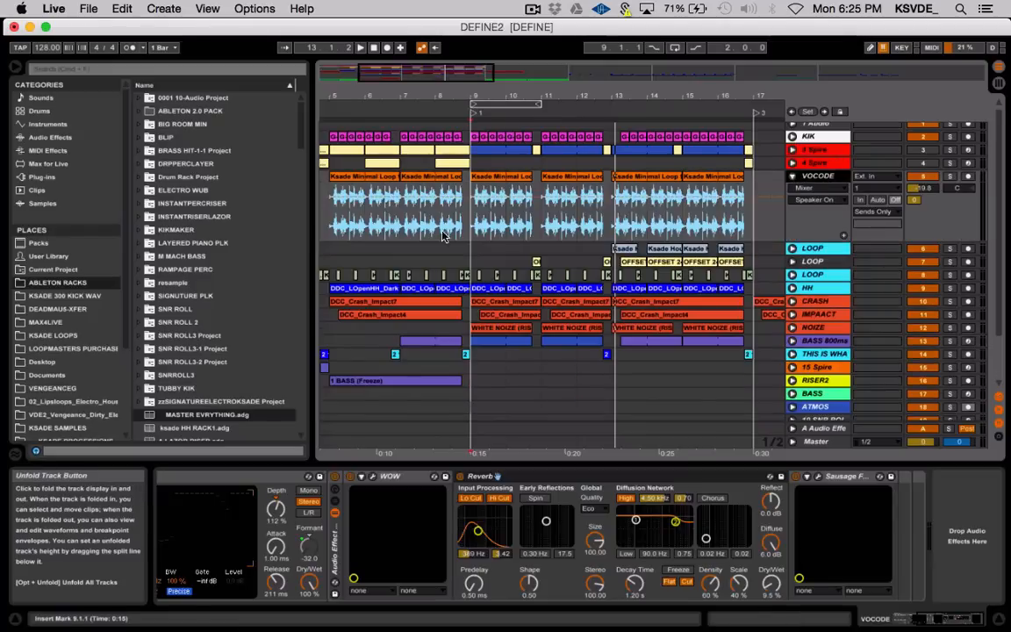
{"action": "left_click", "coordinate": [507, 179]}
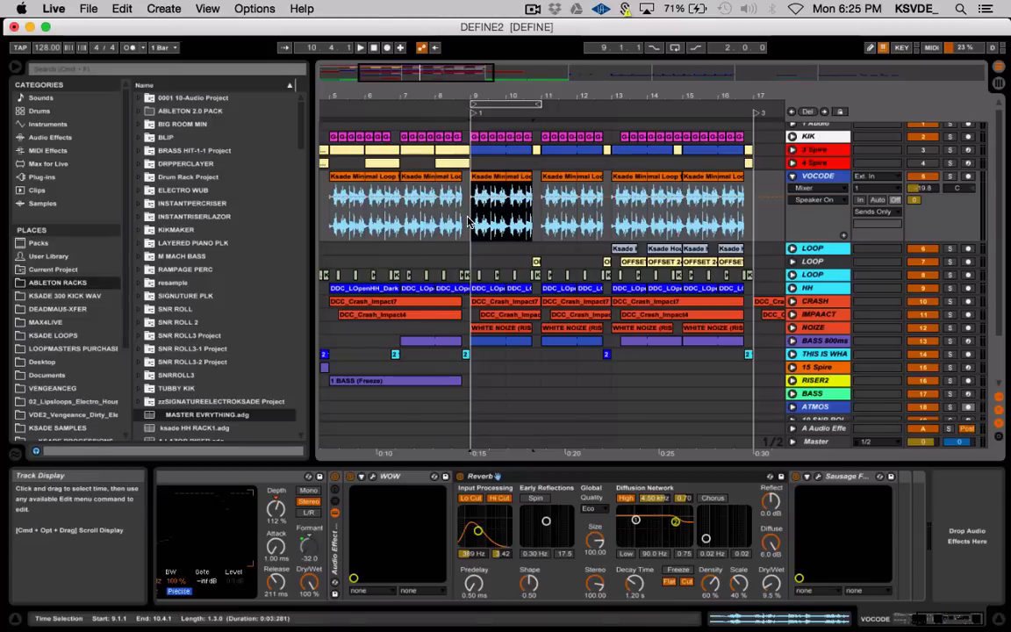
{"action": "left_click", "coordinate": [541, 222], "text": "shift"}
{"action": "key", "text": "super+l"}
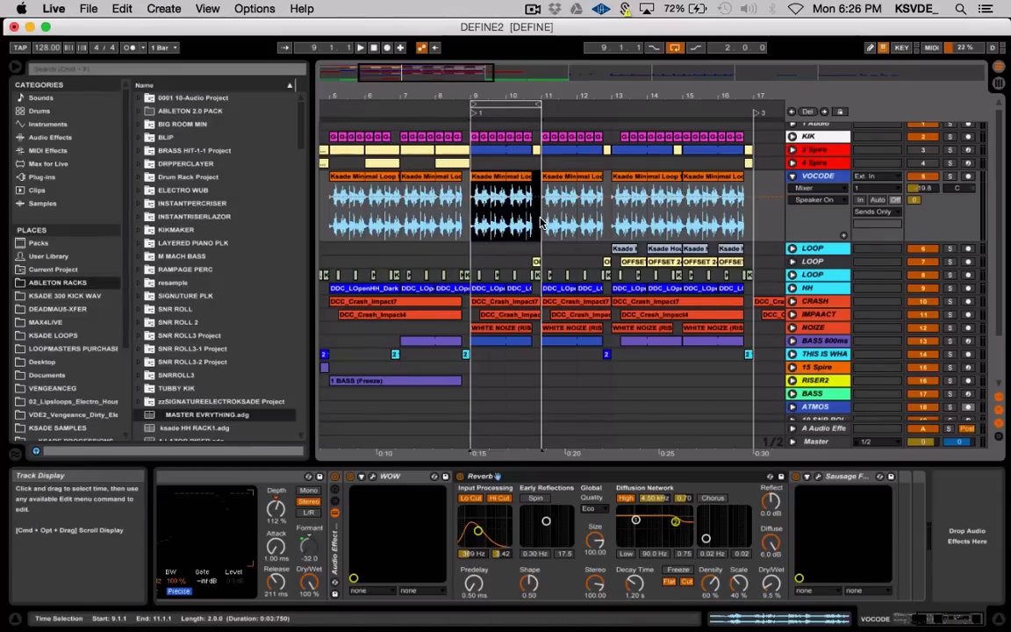
Examine the VOCODE track's device chain, from the VOCODER LOOPER rack and Vocoder through the WOW plug-in and Reverb
{"action": "left_click", "coordinate": [409, 481]}
{"action": "scroll", "coordinate": [409, 526], "scroll_direction": "left", "scroll_amount": 5}
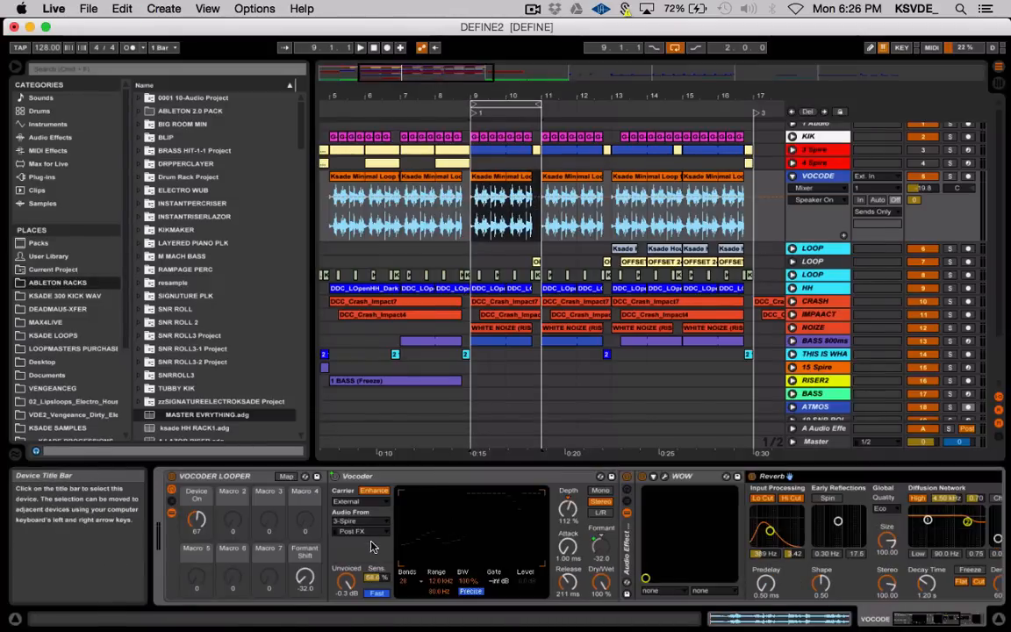
{"action": "scroll", "coordinate": [393, 522], "scroll_direction": "right", "scroll_amount": 5}
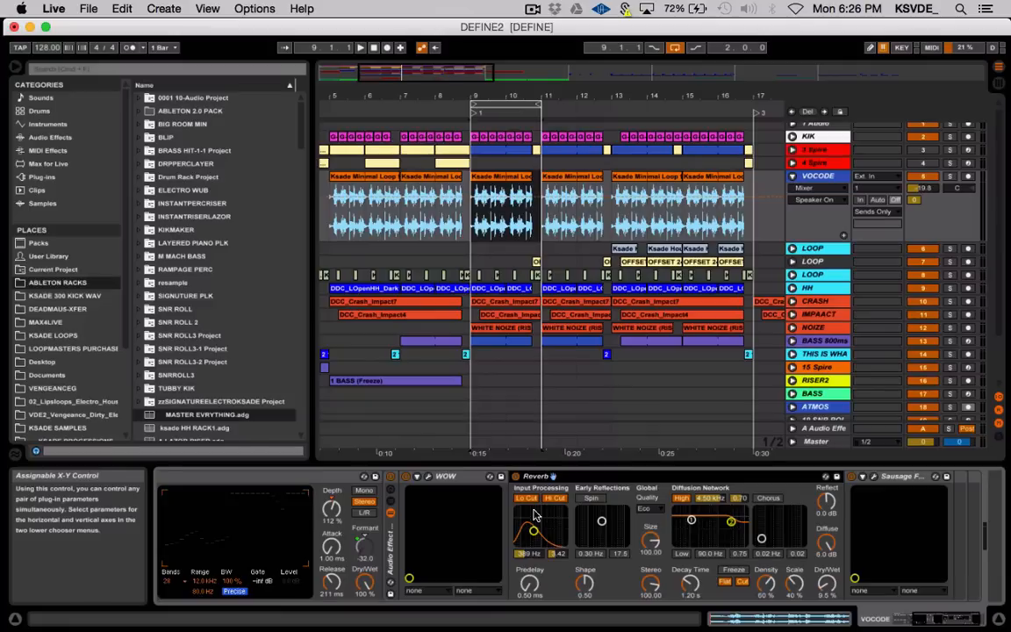
{"action": "scroll", "coordinate": [485, 538], "scroll_direction": "left", "scroll_amount": 5}
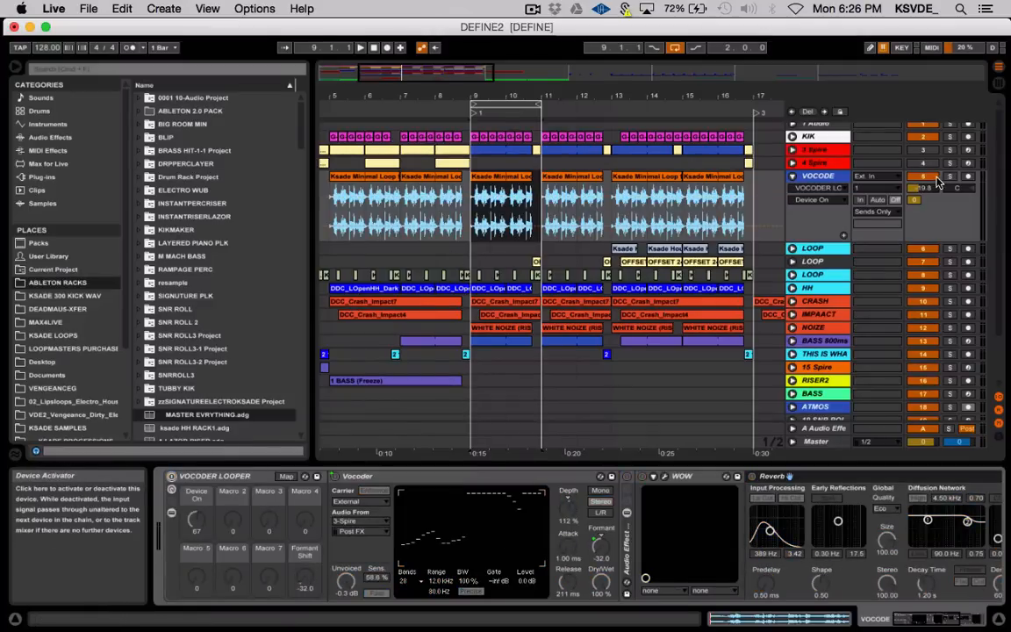
Audition the VOCODE loop with the VOCODER LOOPER rack bypassed, and again soloed with the rack active
{"action": "left_click", "coordinate": [172, 479]}
{"action": "key", "text": "space"}
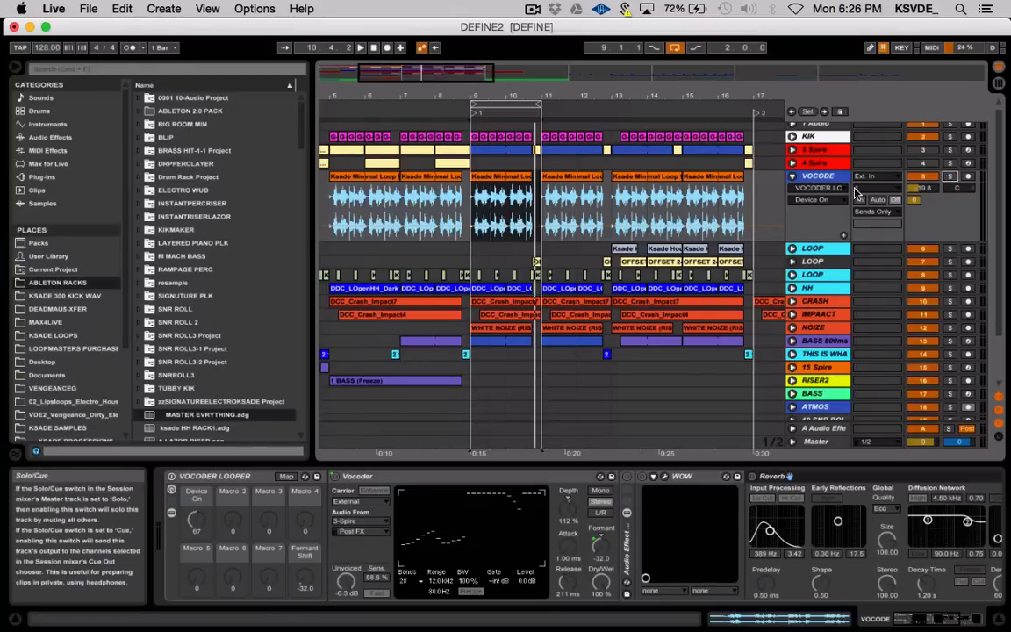
{"action": "left_click", "coordinate": [171, 477]}
{"action": "left_click", "coordinate": [949, 176]}
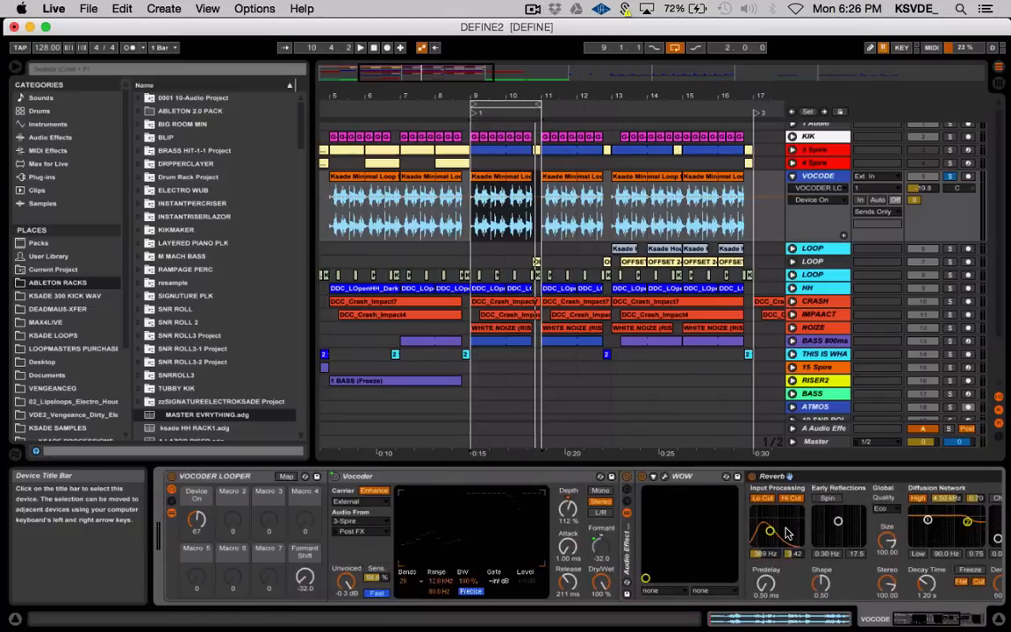
{"action": "key", "text": "space"}
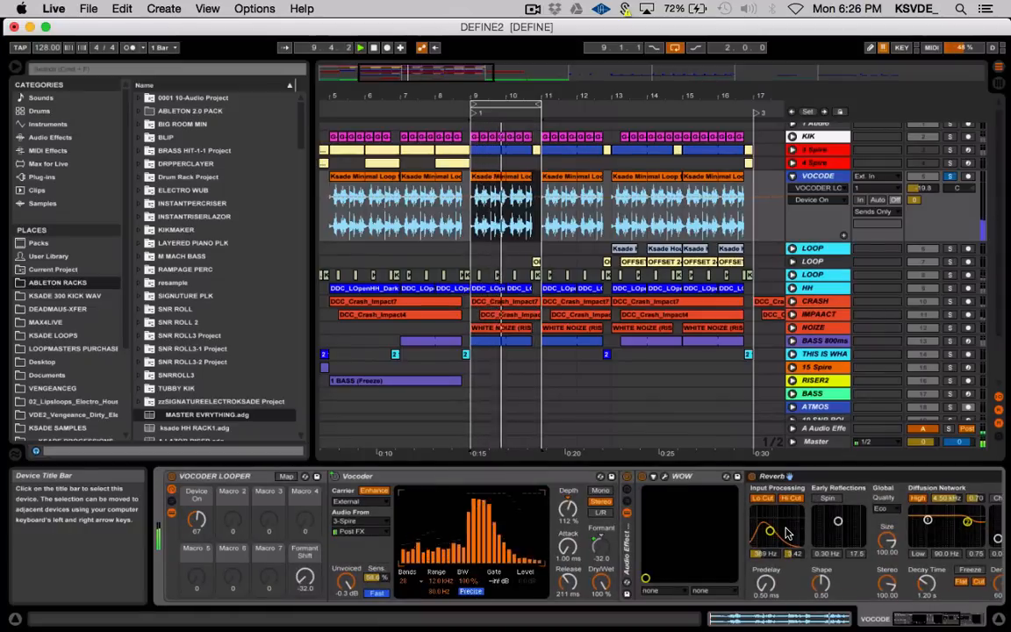
{"action": "key", "text": "space"}
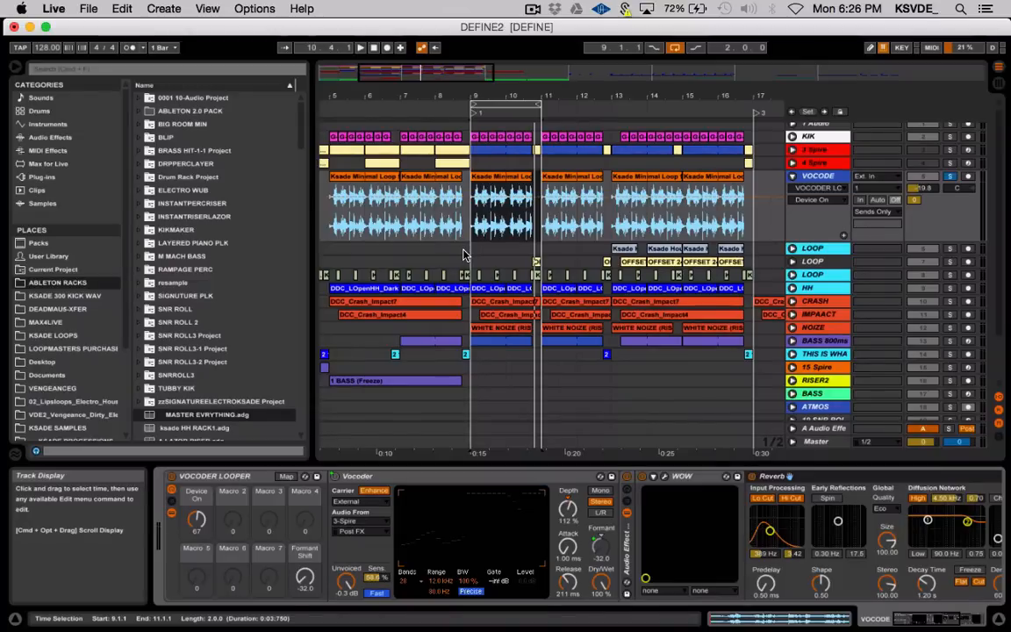
Open the Spire synth window from the 3 Spire track and reposition it over the arrangement
{"action": "key", "text": "a"}
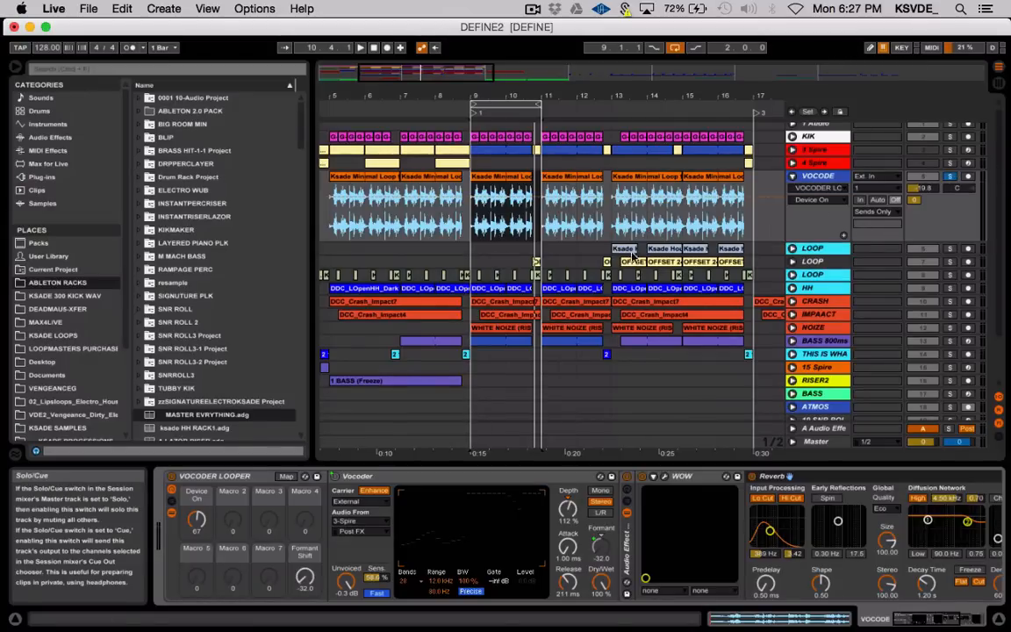
{"action": "left_click", "coordinate": [834, 151]}
{"action": "left_click", "coordinate": [194, 477]}
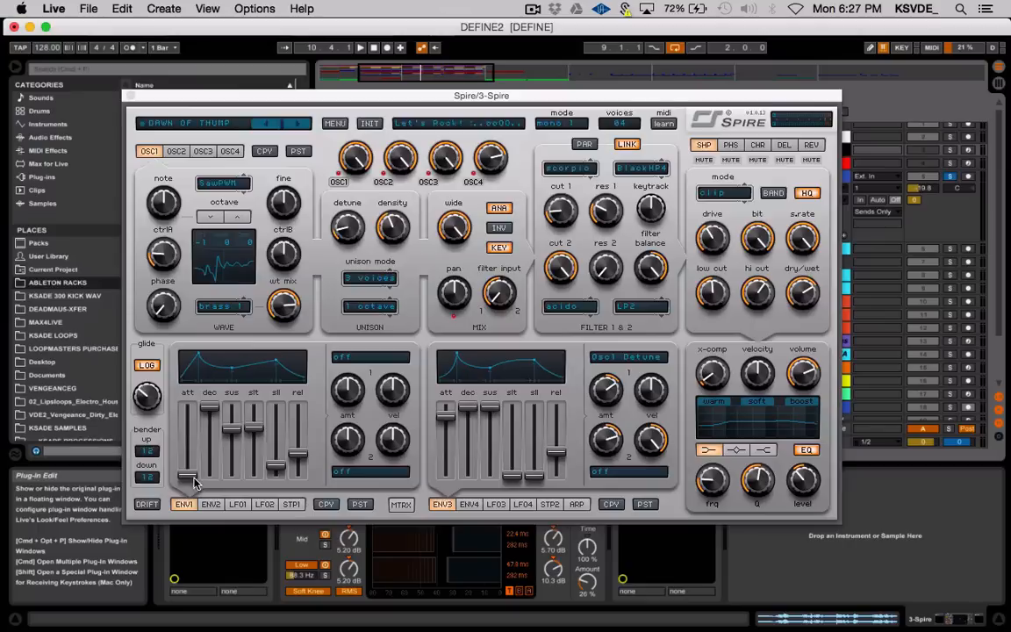
{"action": "left_click_drag", "start_coordinate": [308, 100], "coordinate": [396, 102]}
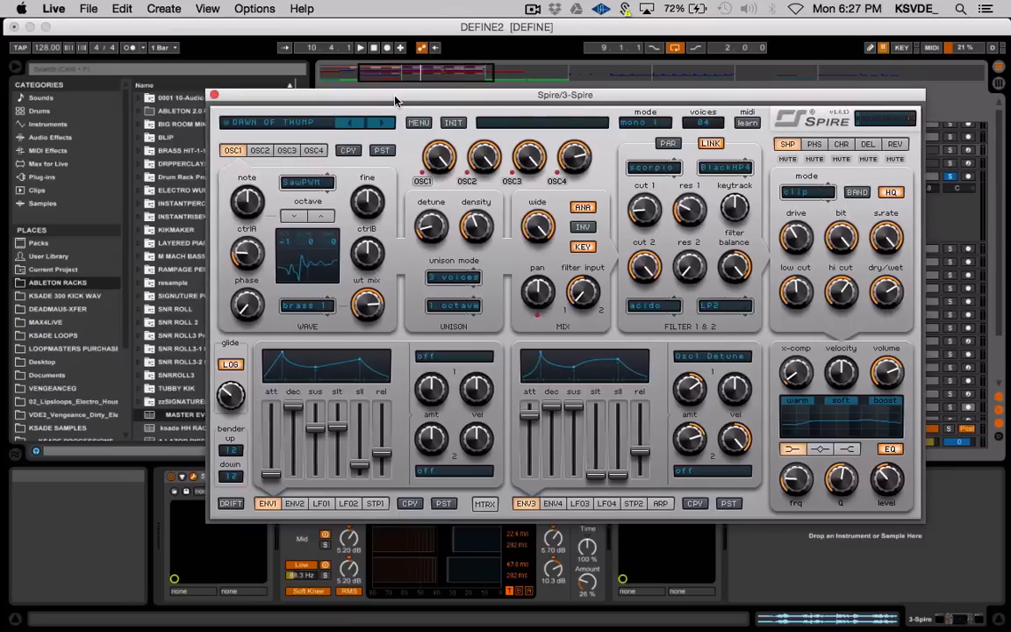
{"action": "left_click_drag", "start_coordinate": [395, 99], "coordinate": [380, 107]}
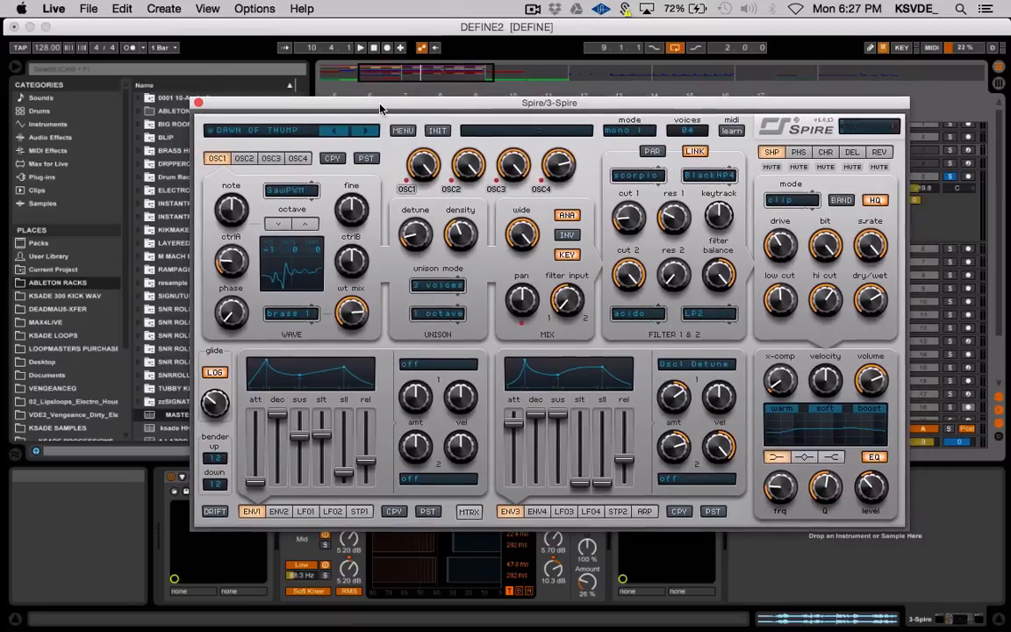
Review Spire's preset list around DAWN OF THUMP without changing the preset, and close the synth window
{"action": "left_click", "coordinate": [271, 132]}
{"action": "scroll", "coordinate": [347, 489], "scroll_direction": "down", "scroll_amount": 10}
{"action": "scroll", "coordinate": [347, 488], "scroll_direction": "up", "scroll_amount": 10}
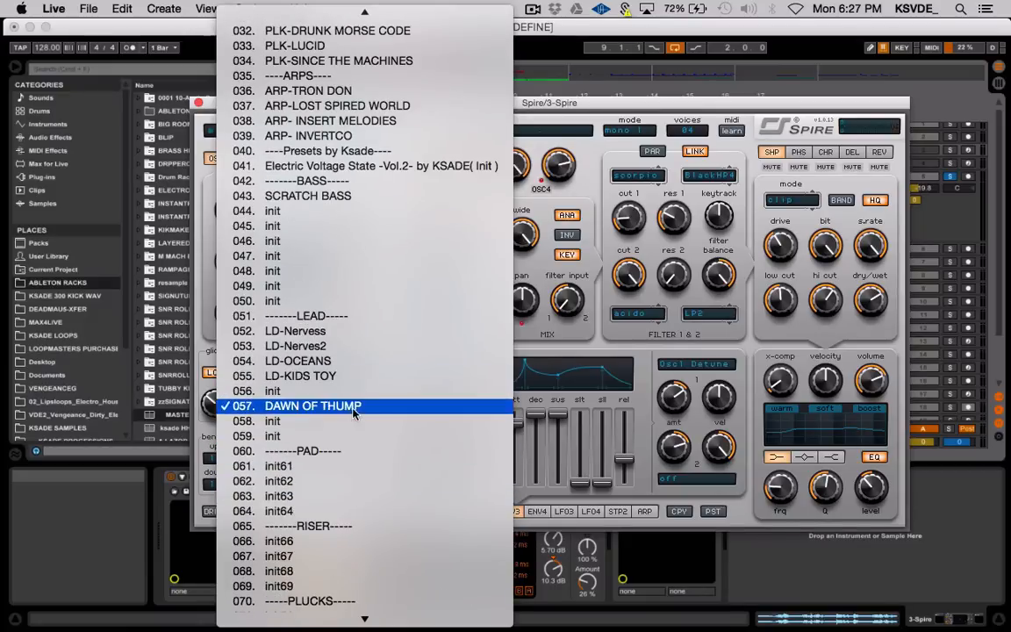
{"action": "scroll", "coordinate": [343, 404], "scroll_direction": "down", "scroll_amount": 3}
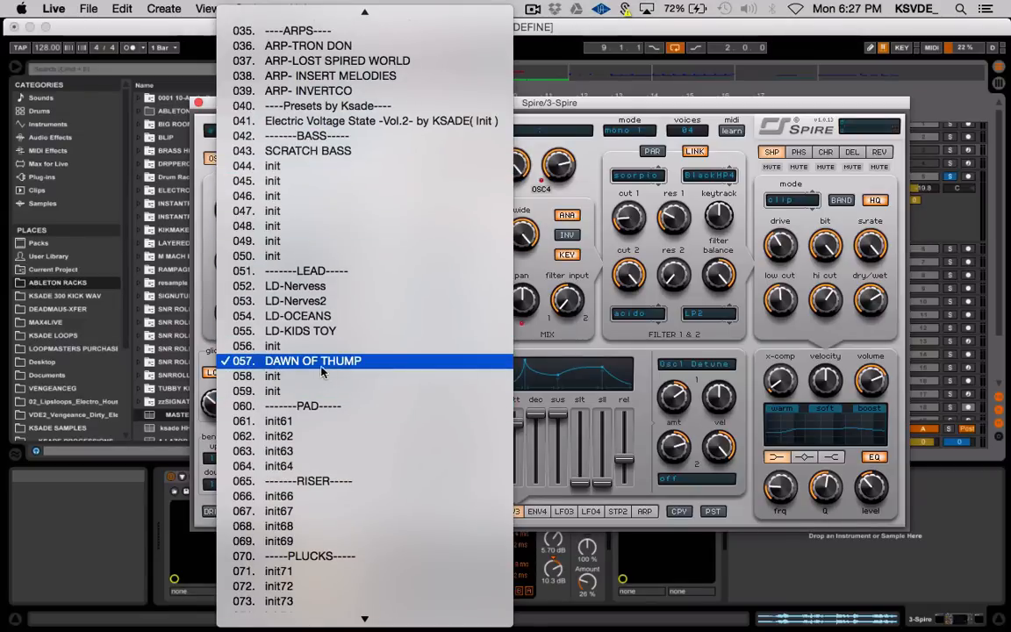
{"action": "left_click", "coordinate": [507, 115]}
{"action": "left_click", "coordinate": [609, 113]}
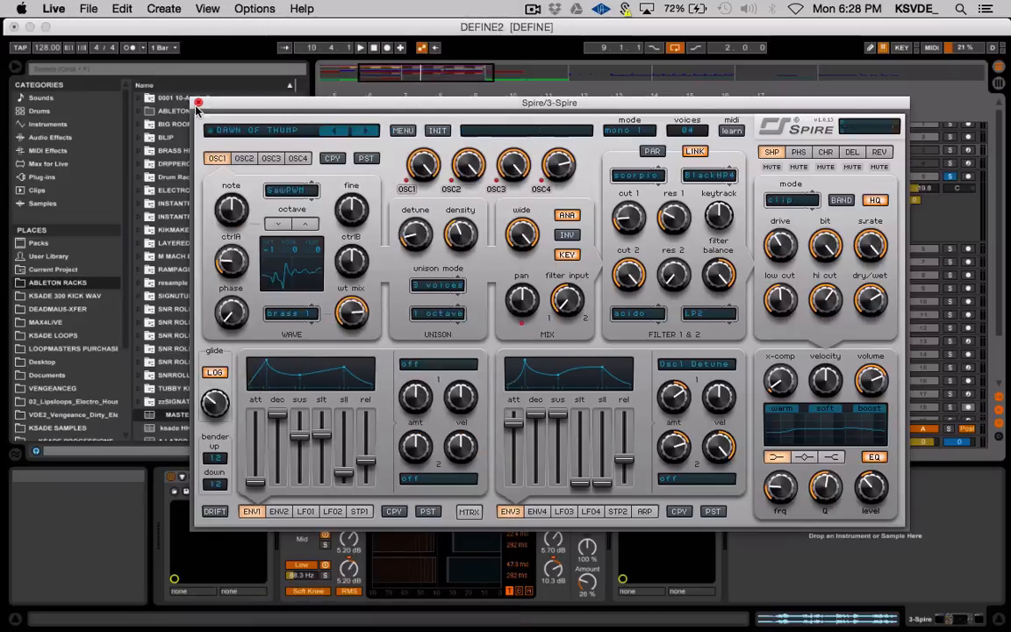
{"action": "left_click", "coordinate": [199, 103]}
Solo the 3 Spire track, select its clip at bar 9, and audition it
{"action": "left_click", "coordinate": [949, 150]}
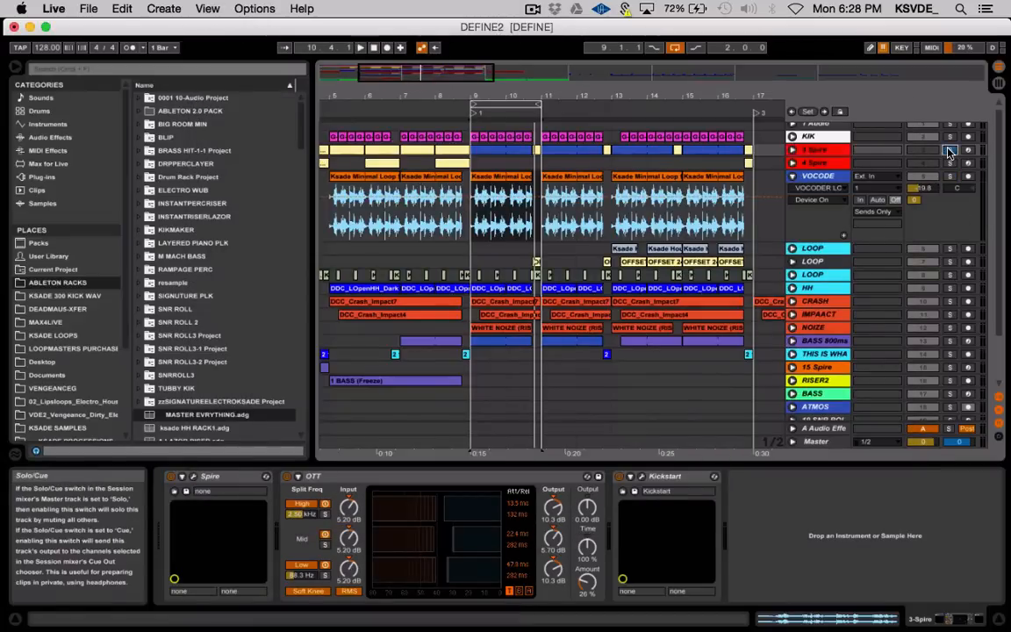
{"action": "left_click", "coordinate": [485, 153]}
{"action": "key", "text": "space"}
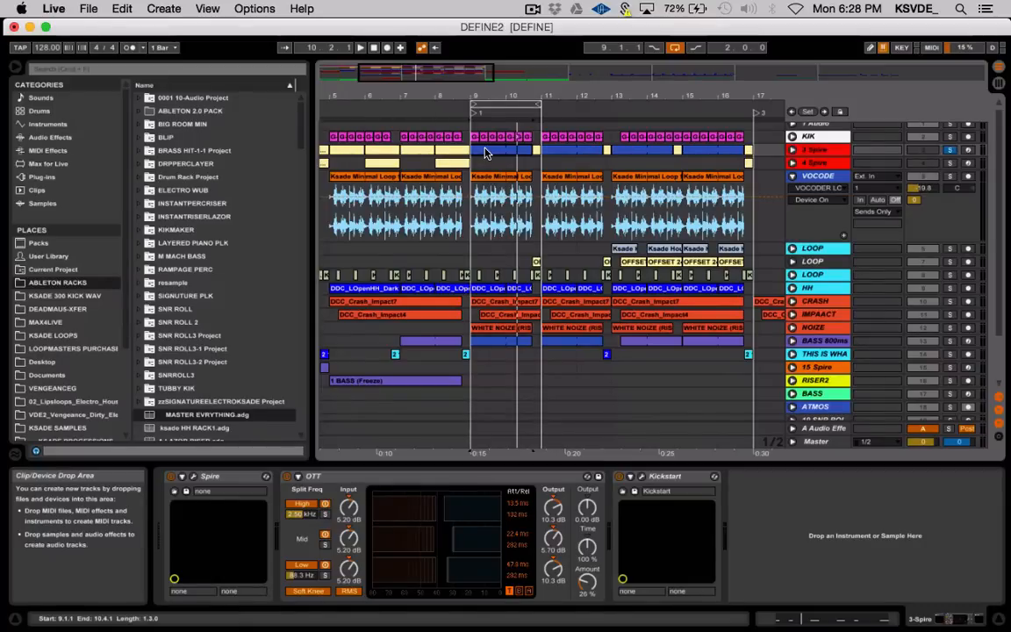
Set the carrier of the Vocoder on the VOCODE track to External
{"action": "left_click", "coordinate": [812, 178]}
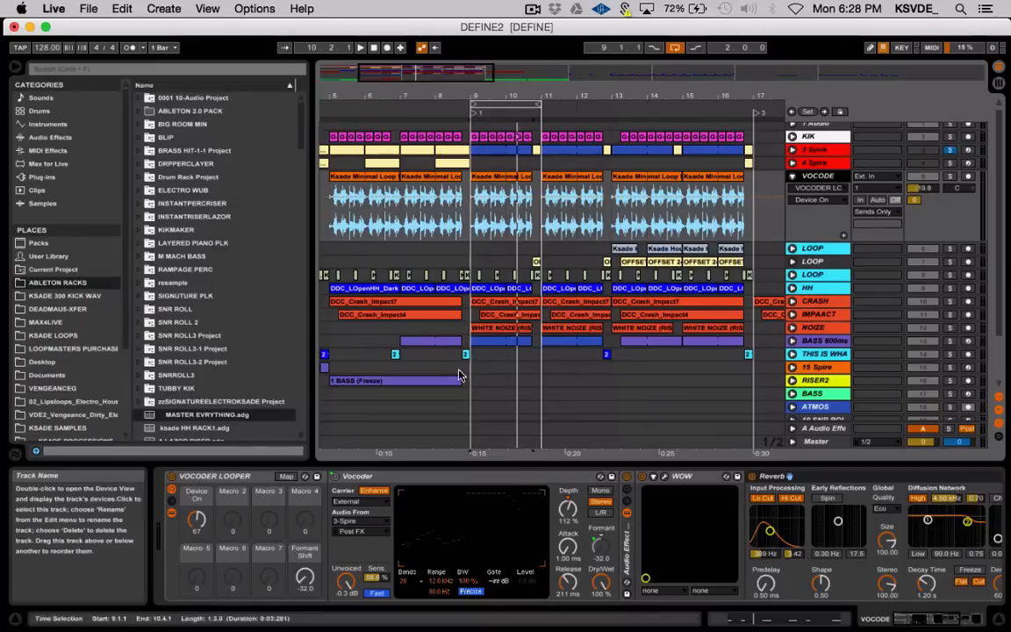
{"action": "left_click", "coordinate": [441, 479]}
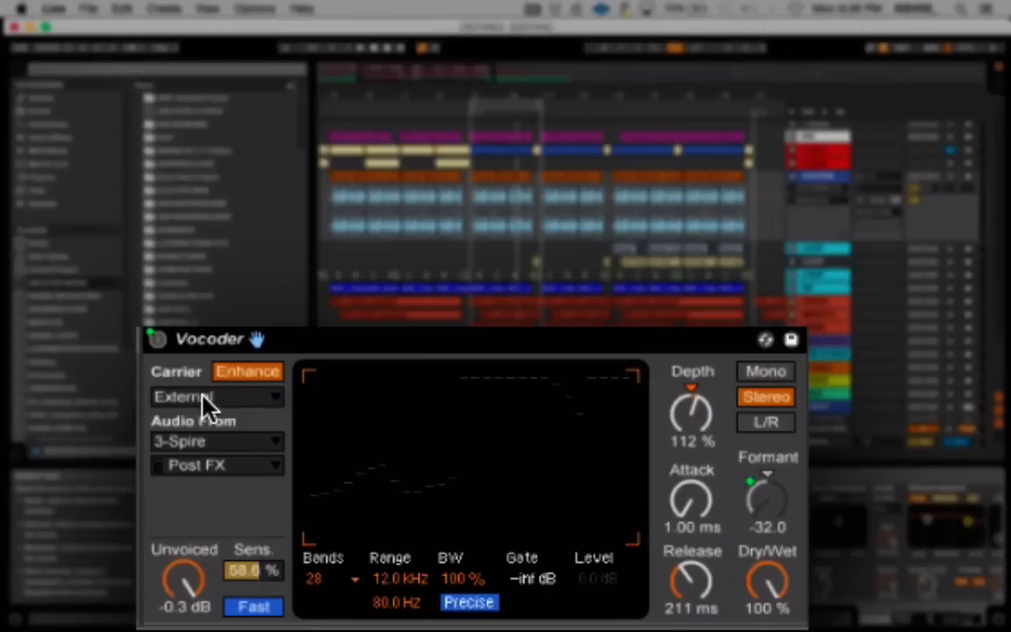
{"action": "left_click", "coordinate": [207, 401]}
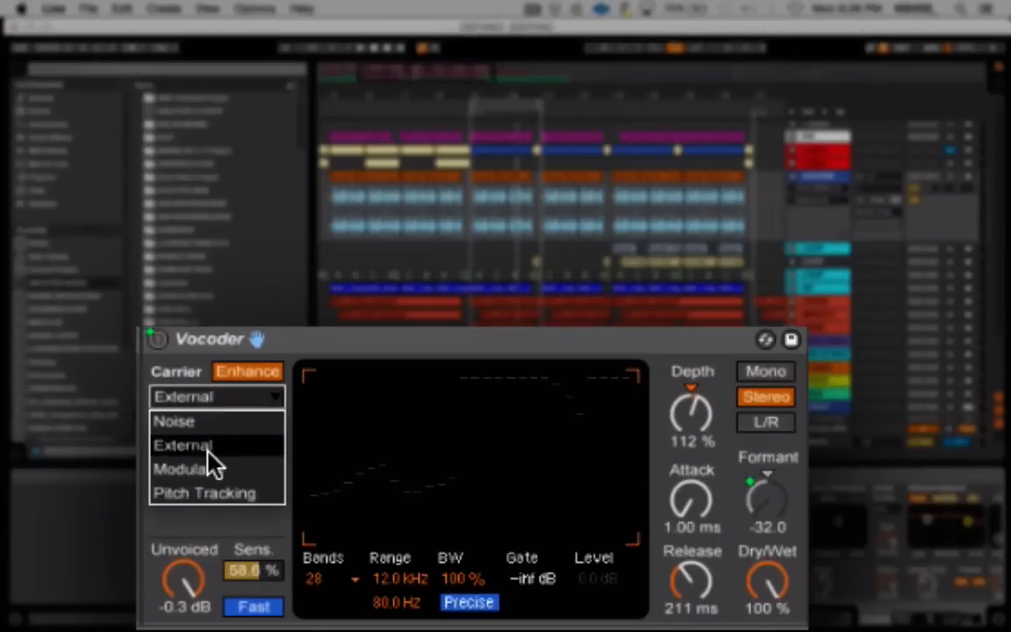
{"action": "left_click", "coordinate": [156, 445]}
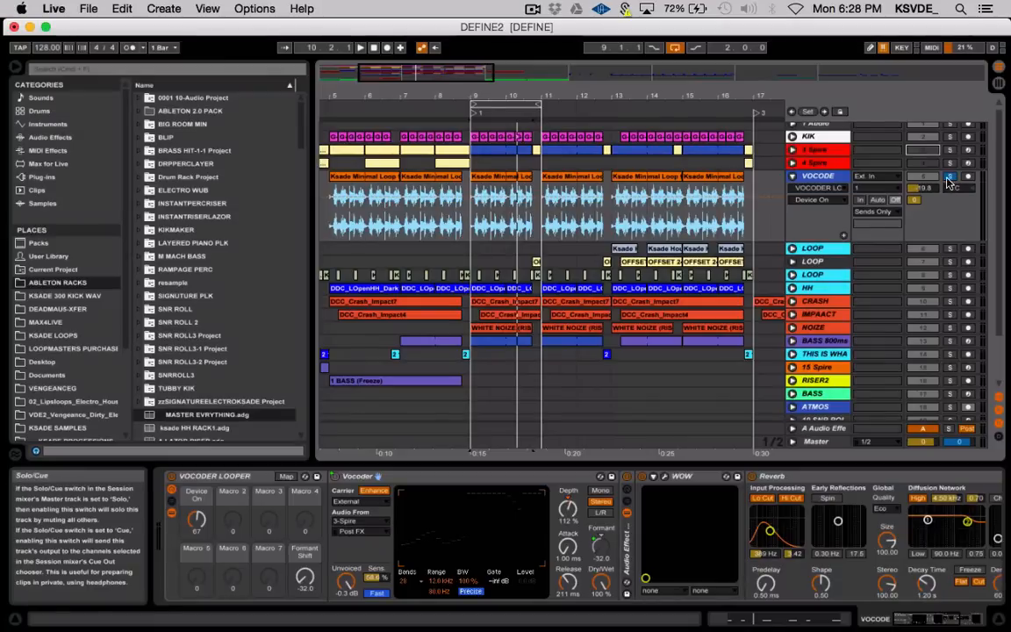
Compare the device chains of the 3 Spire and 4 Spire tracks, and return to the VOCODE track's devices
{"action": "left_click", "coordinate": [816, 152]}
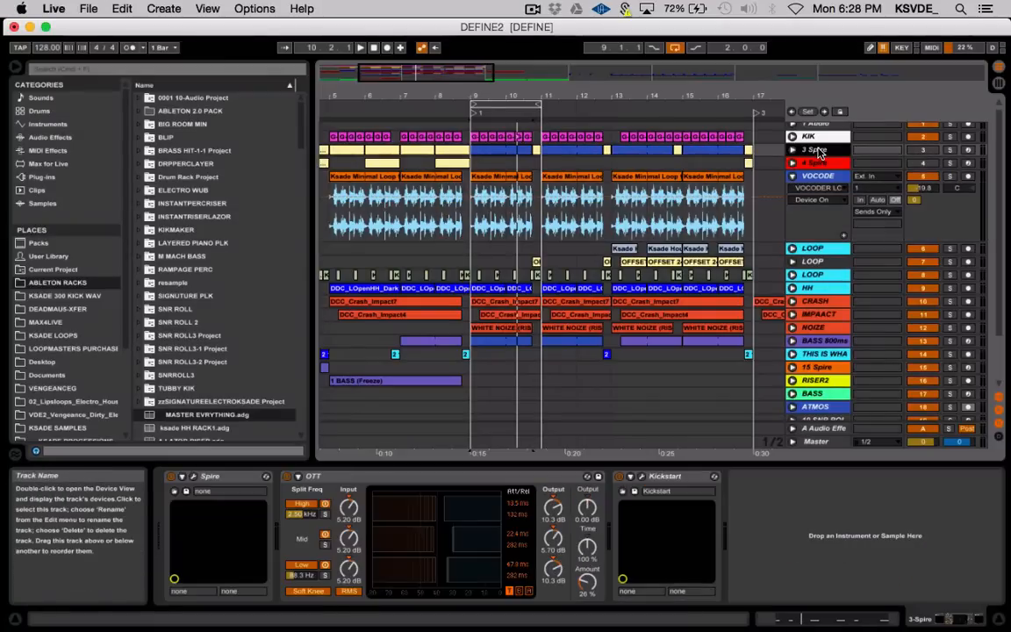
{"action": "left_click", "coordinate": [816, 163]}
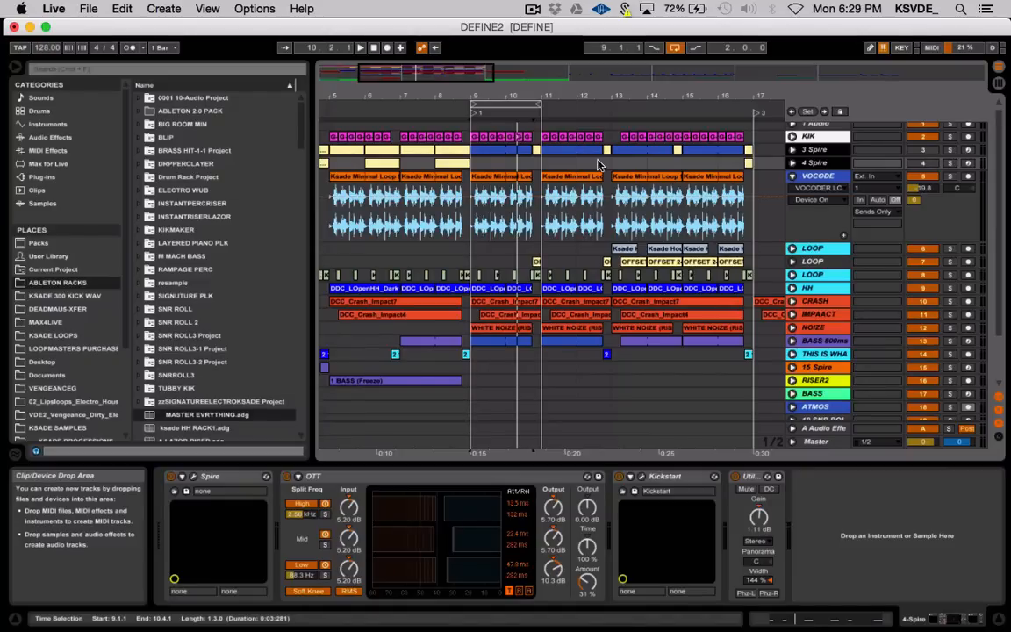
{"action": "left_click", "coordinate": [830, 175]}
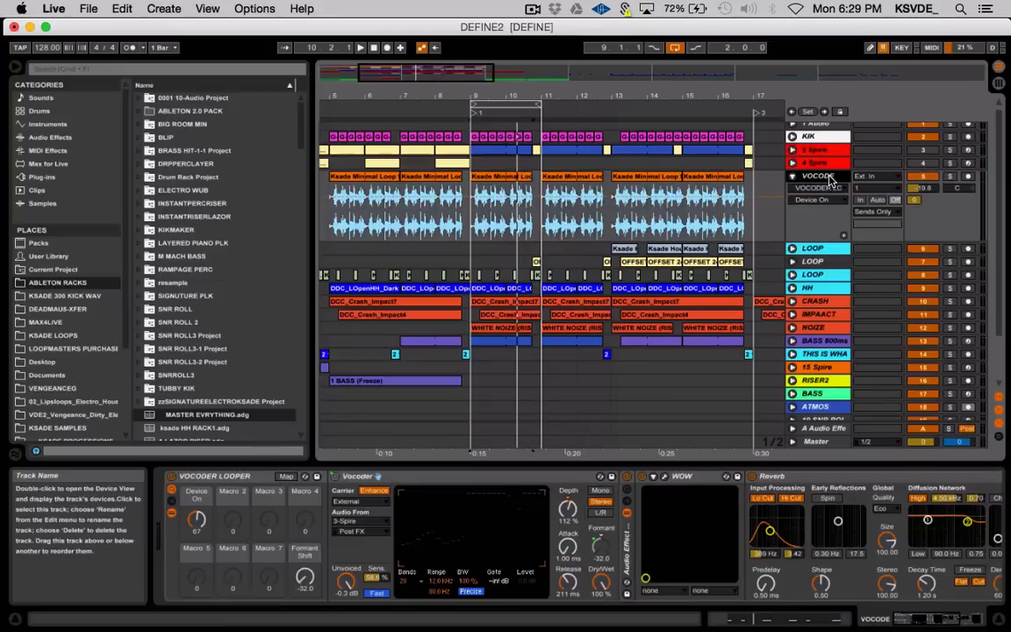
Lower the Vocoder's Unvoiced level to -inf dB and set its Depth to 112 %
{"action": "left_click", "coordinate": [507, 509]}
{"action": "scroll", "coordinate": [510, 507], "scroll_direction": "right", "scroll_amount": 2}
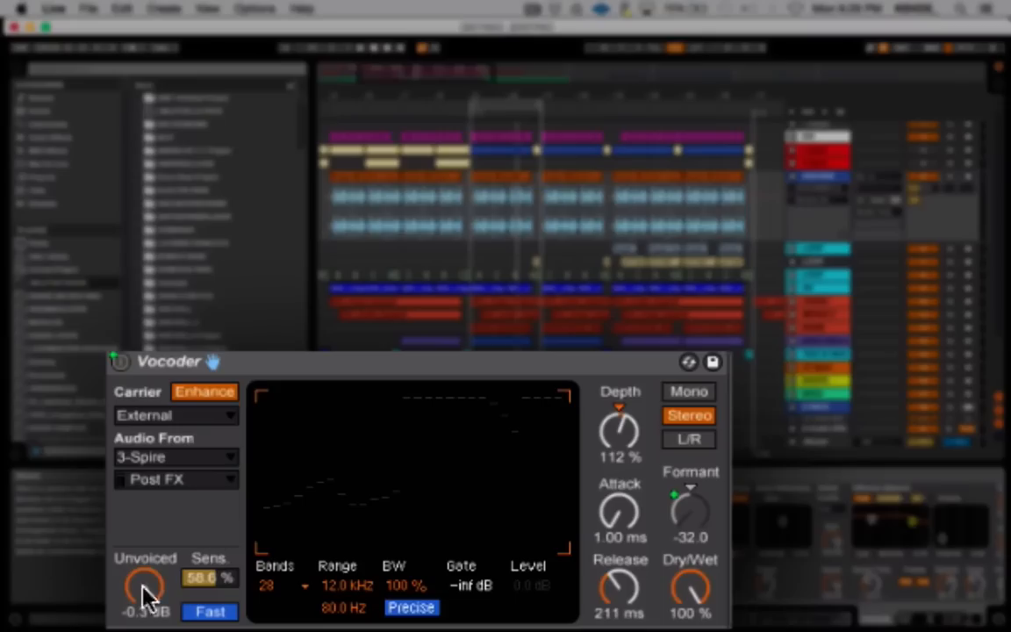
{"action": "left_click_drag", "start_coordinate": [291, 579], "coordinate": [292, 617]}
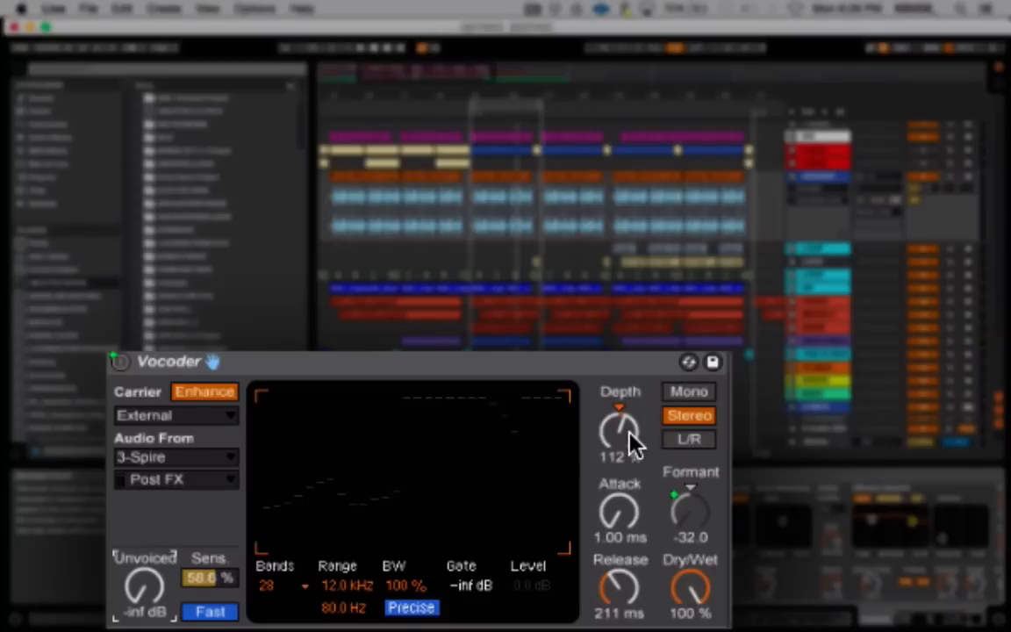
{"action": "mouse_move", "coordinate": [635, 445]}
{"action": "left_mouse_down"}
{"action": "mouse_move", "coordinate": [636, 393]}
{"action": "mouse_move", "coordinate": [636, 444]}
{"action": "left_mouse_up"}
{"action": "mouse_move", "coordinate": [630, 433]}
{"action": "left_mouse_down"}
{"action": "mouse_move", "coordinate": [630, 474]}
{"action": "mouse_move", "coordinate": [629, 397]}
{"action": "mouse_move", "coordinate": [632, 444]}
{"action": "left_mouse_up"}
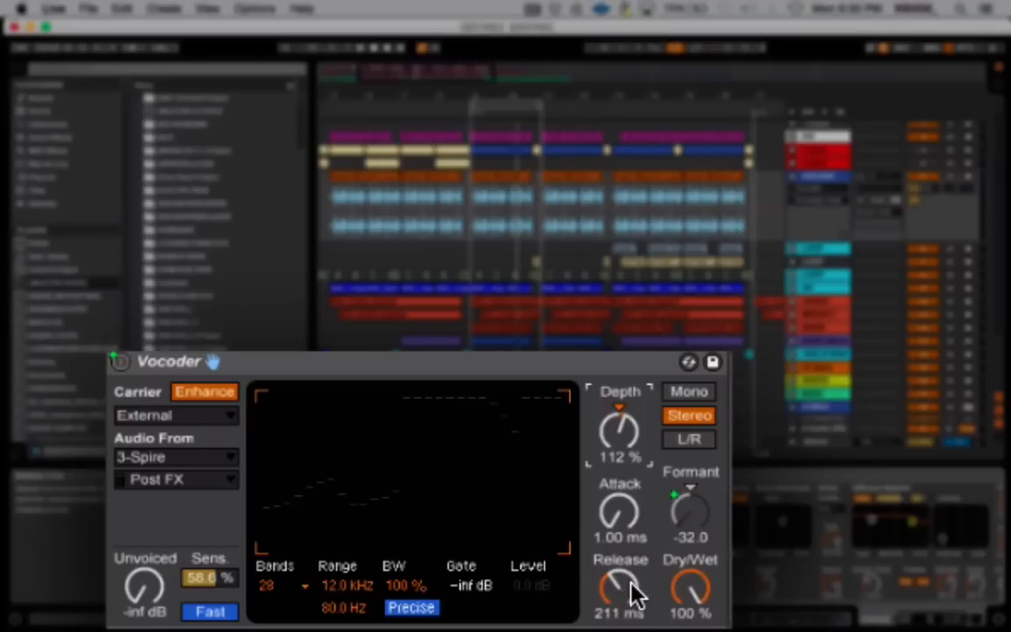
Set the VOCODER LOOPER rack's Formant Shift macro to -0.85
{"action": "left_click", "coordinate": [677, 499]}
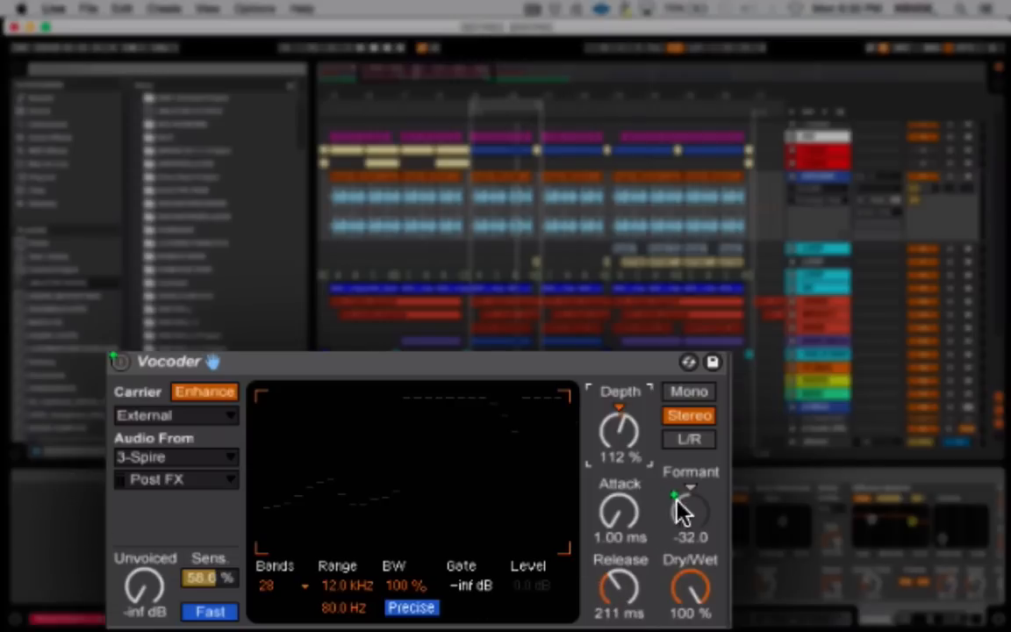
{"action": "scroll", "coordinate": [244, 557], "scroll_direction": "left", "scroll_amount": 2}
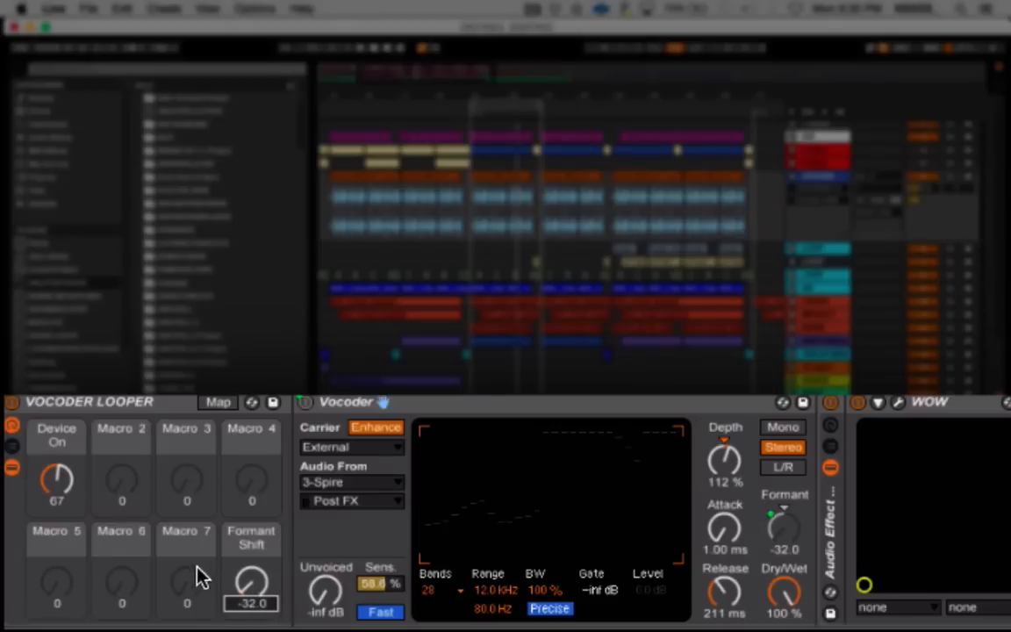
{"action": "left_click", "coordinate": [257, 581]}
{"action": "left_click_drag", "start_coordinate": [257, 582], "coordinate": [257, 533]}
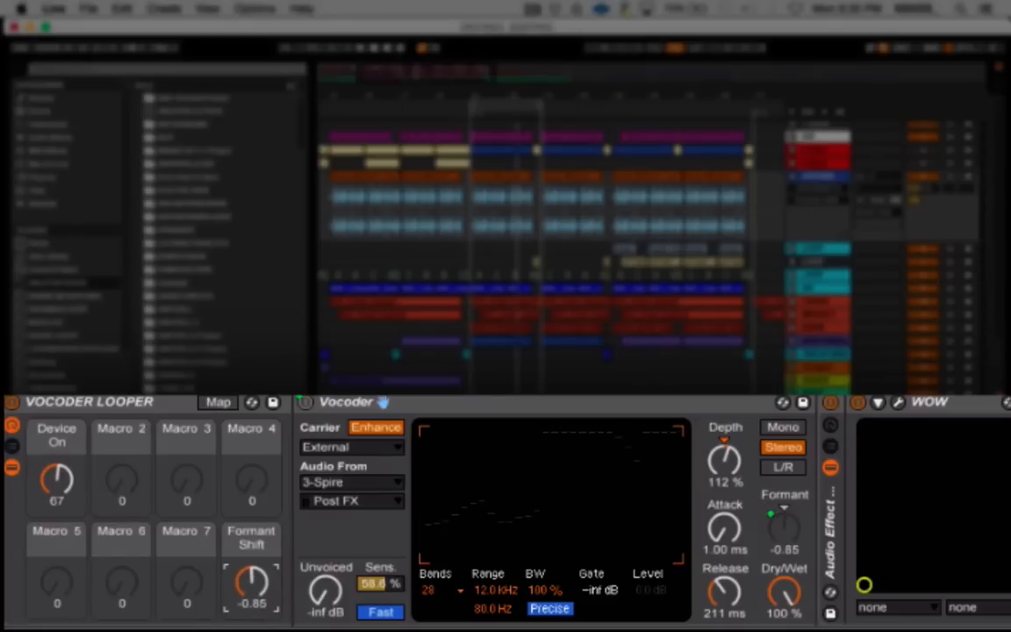
Audition the soloed VOCODE track and set the rack's Formant Shift macro to -22.4
{"action": "left_click", "coordinate": [949, 176]}
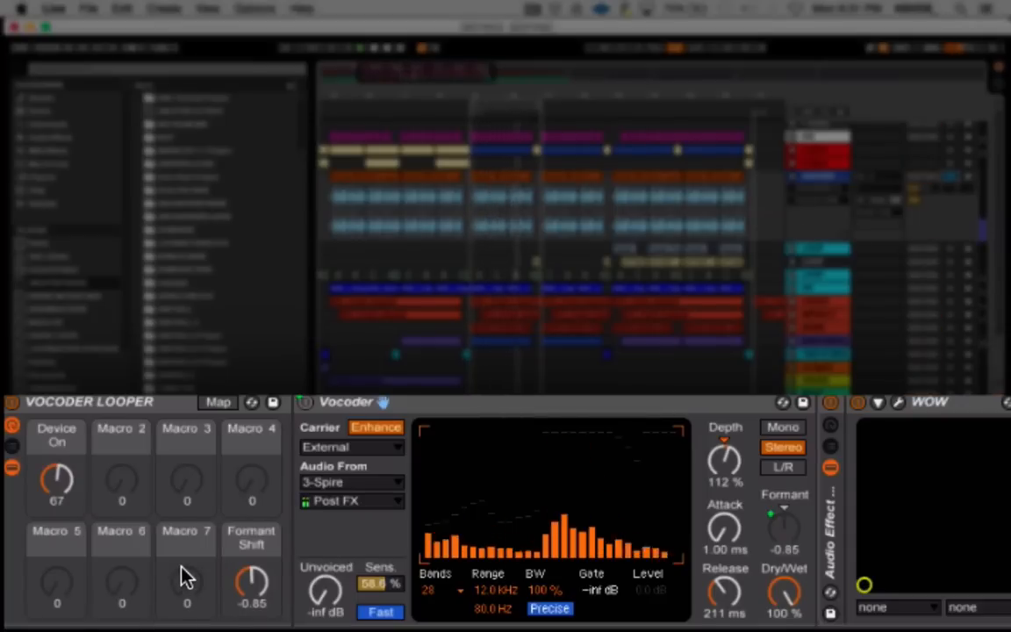
{"action": "key", "text": "space"}
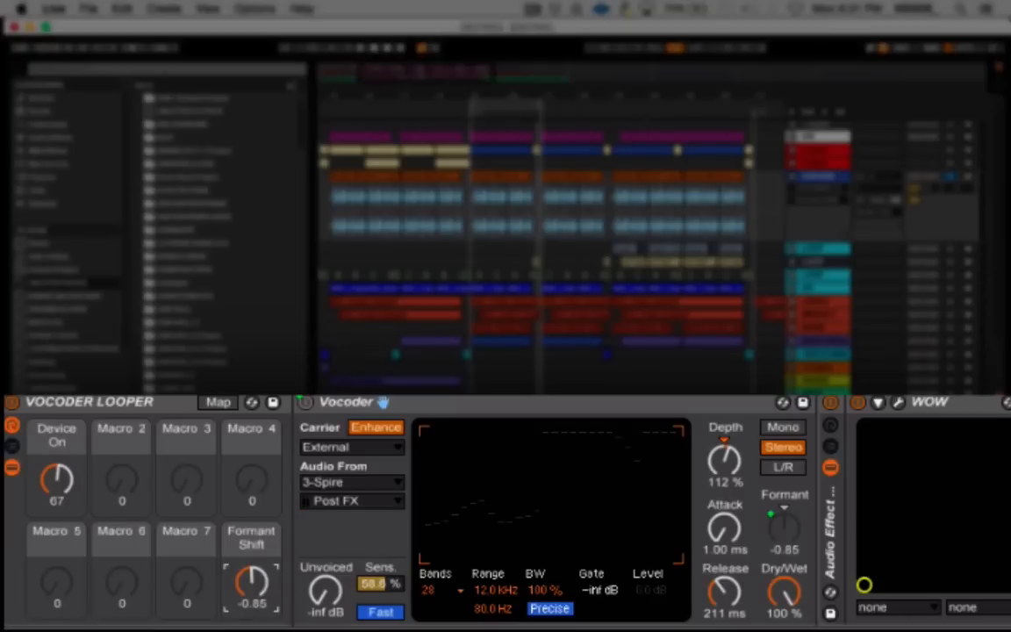
{"action": "left_click_drag", "start_coordinate": [252, 581], "coordinate": [263, 610]}
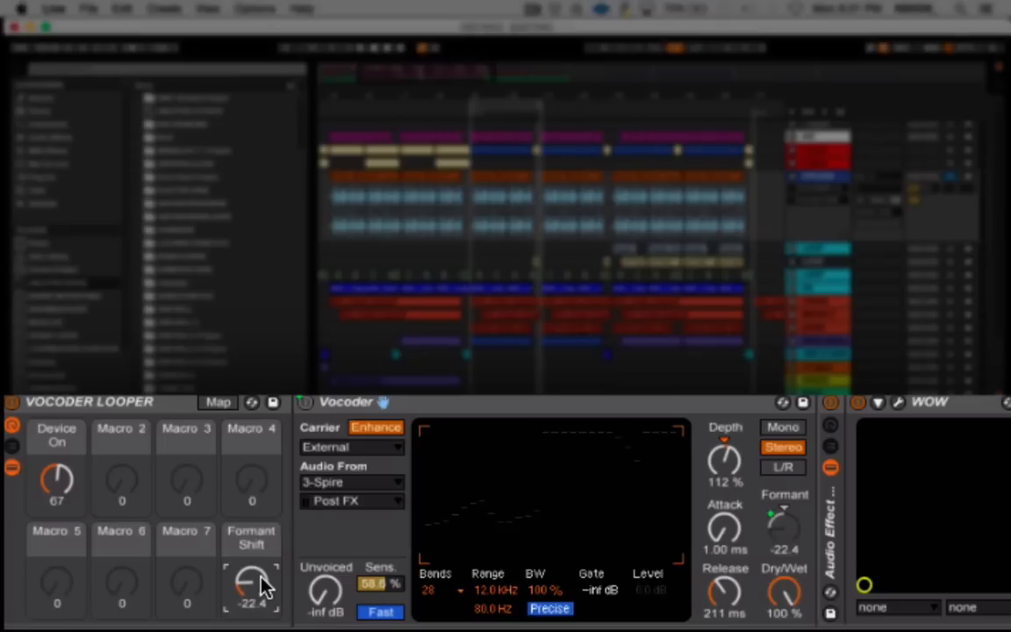
Set the VOCODER LOOPER rack's Formant Shift macro to -32.0
{"action": "mouse_move", "coordinate": [261, 586]}
{"action": "left_mouse_down"}
{"action": "mouse_move", "coordinate": [262, 573]}
{"action": "mouse_move", "coordinate": [262, 598]}
{"action": "left_mouse_up"}
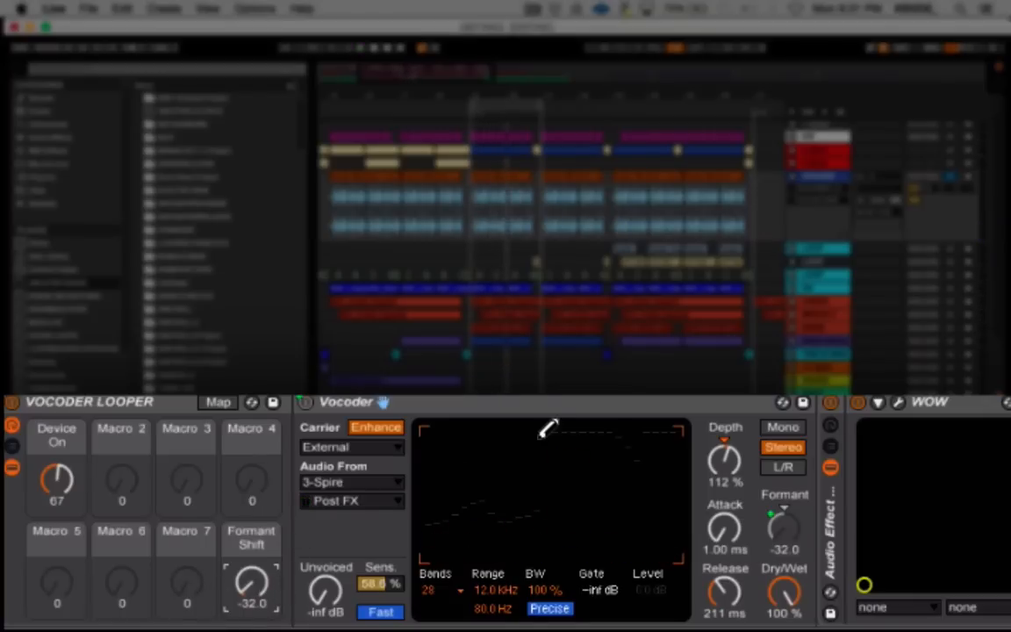
Open the WOW plug-in on the VOCODE track, inspect the modulation mixer of its Cutoff and close the plug-in
{"action": "scroll", "coordinate": [468, 490], "scroll_direction": "right", "scroll_amount": 4}
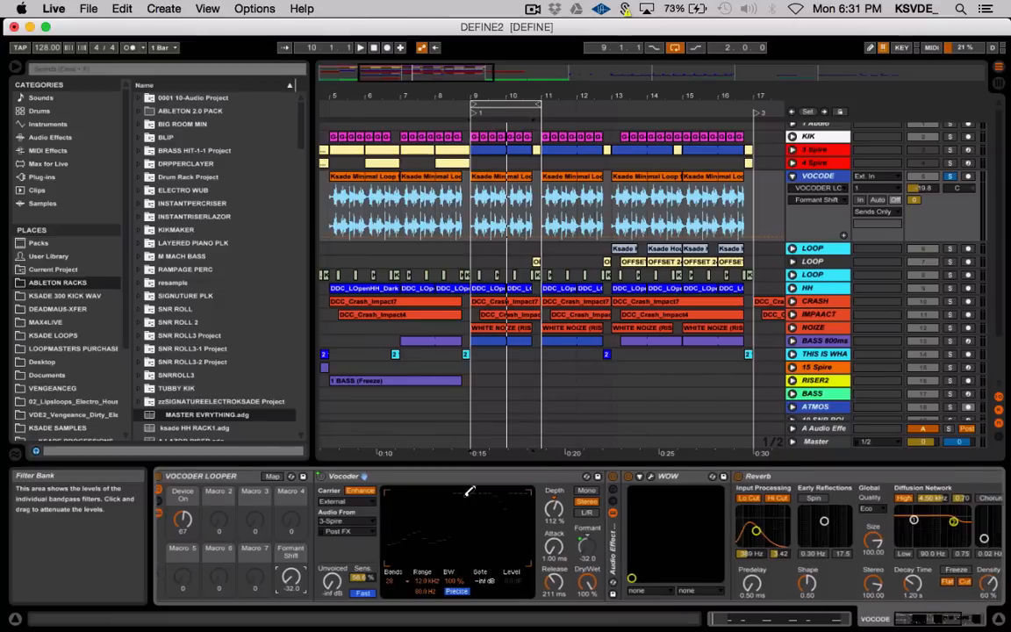
{"action": "left_click", "coordinate": [524, 479]}
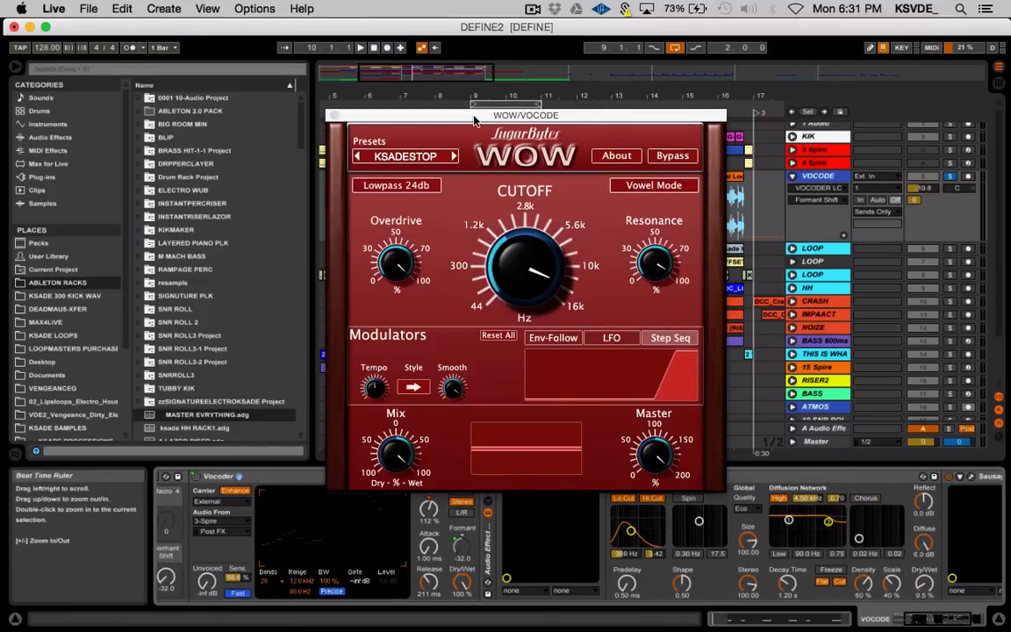
{"action": "mouse_move", "coordinate": [484, 115]}
{"action": "left_mouse_down"}
{"action": "mouse_move", "coordinate": [455, 108]}
{"action": "mouse_move", "coordinate": [473, 124]}
{"action": "left_mouse_up"}
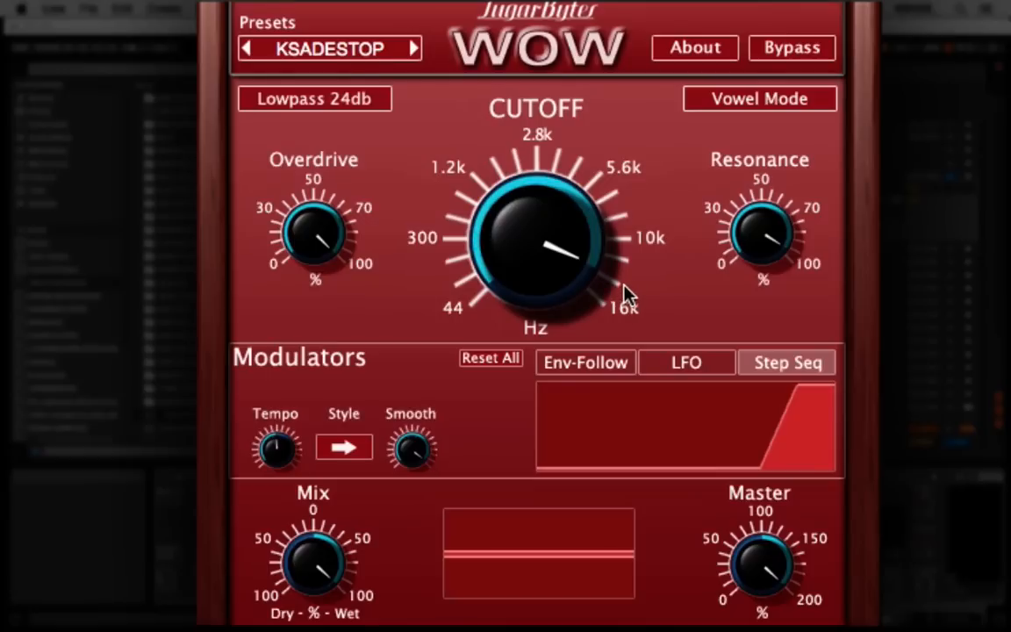
{"action": "left_click", "coordinate": [557, 254]}
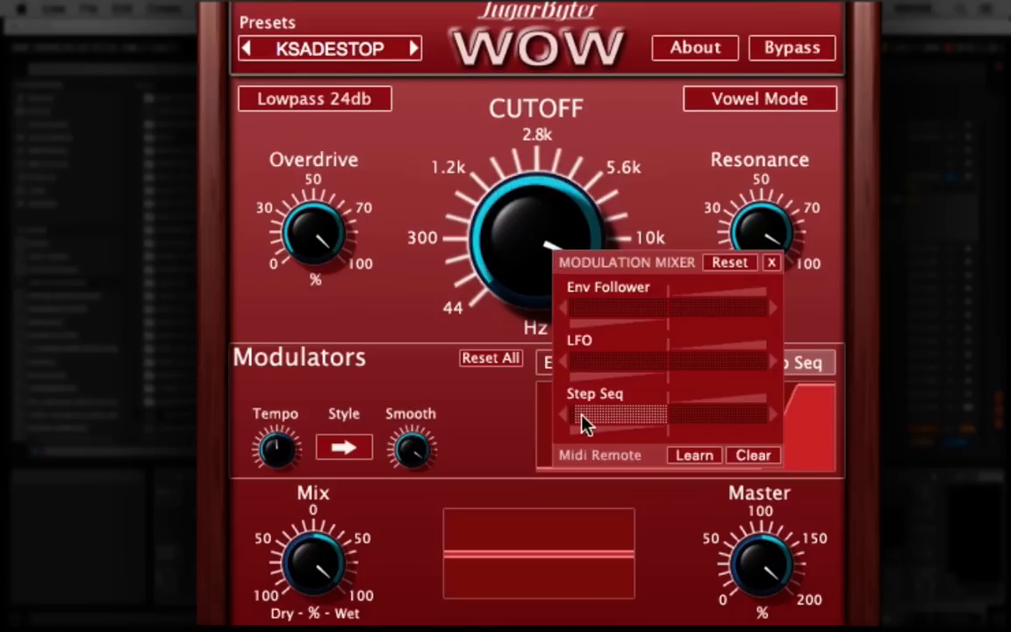
{"action": "left_click", "coordinate": [446, 314]}
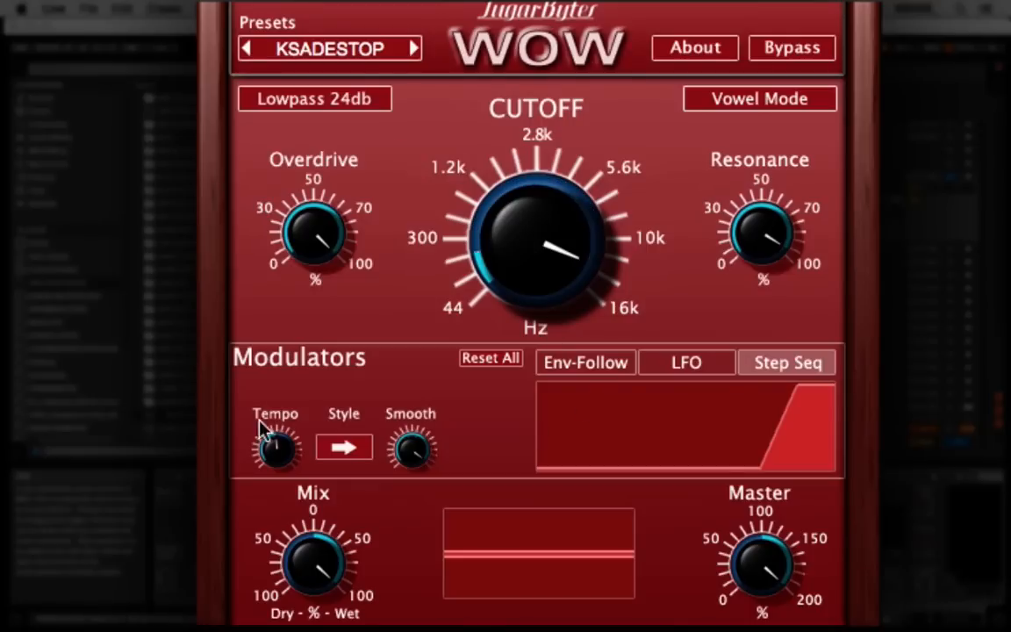
{"action": "mouse_move", "coordinate": [430, 450]}
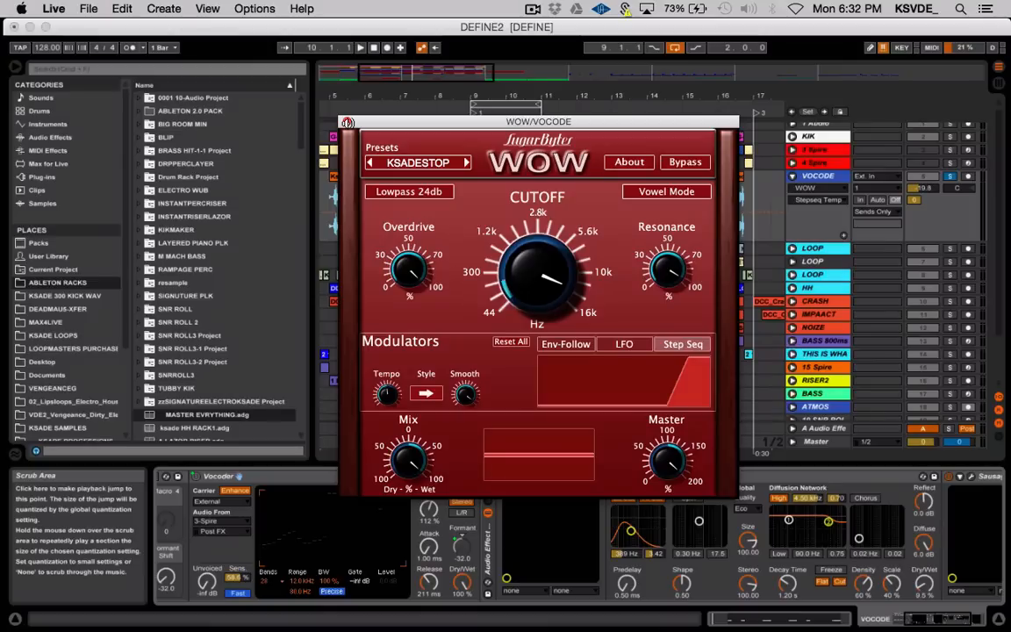
{"action": "left_click", "coordinate": [339, 108]}
Examine the settings of the Reverb that follows WOW in the VOCODE track's device chain
{"action": "scroll", "coordinate": [681, 509], "scroll_direction": "right", "scroll_amount": 3}
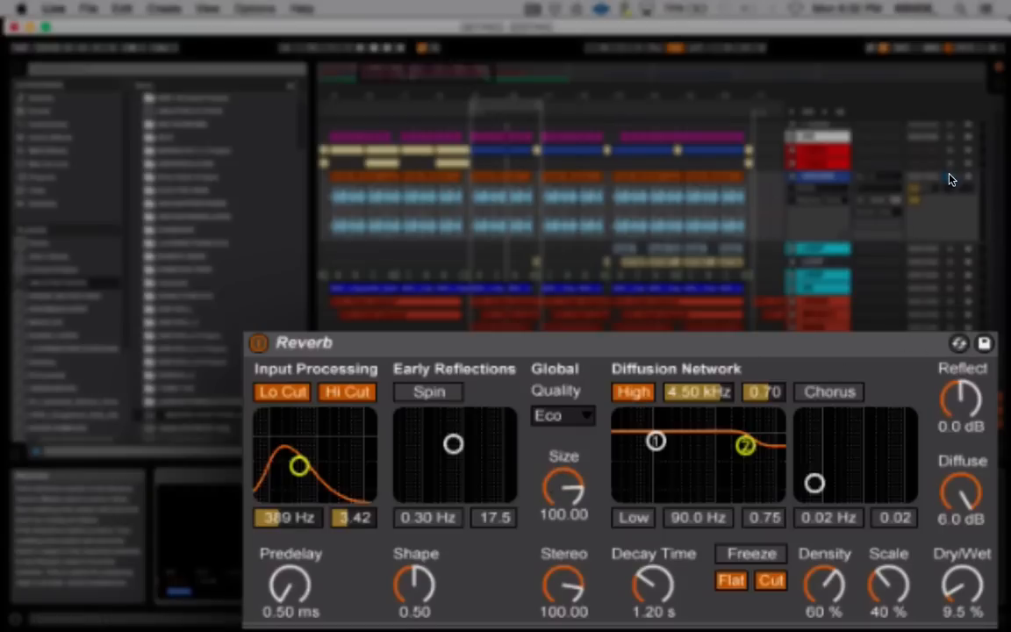
{"action": "left_click", "coordinate": [952, 340]}
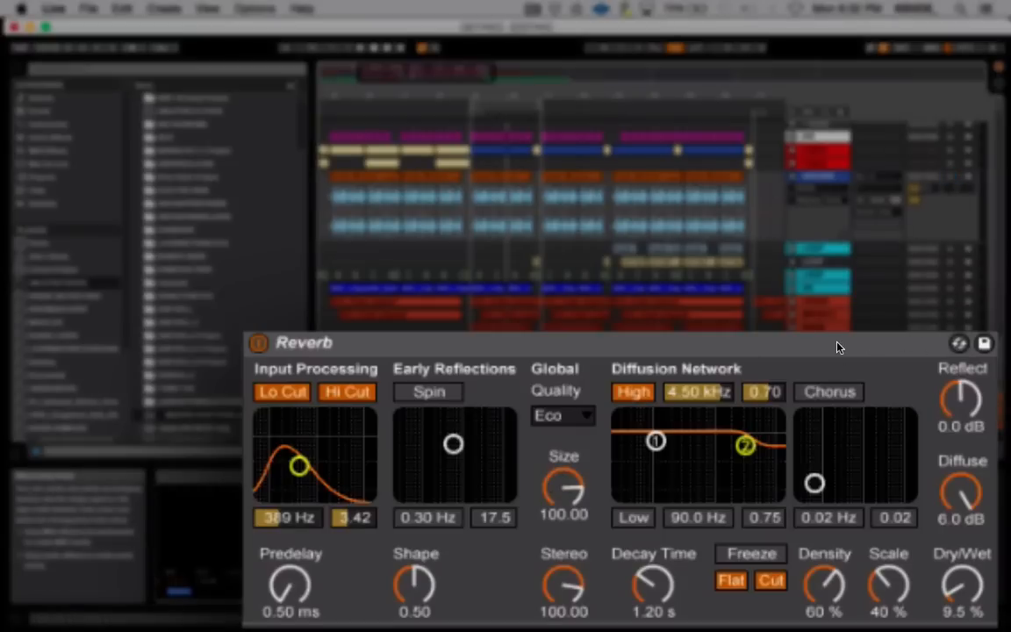
{"action": "left_click", "coordinate": [829, 344]}
Unfold the BASS 800ms track and audition it soloed together with the VOCODE track
{"action": "left_click", "coordinate": [951, 177]}
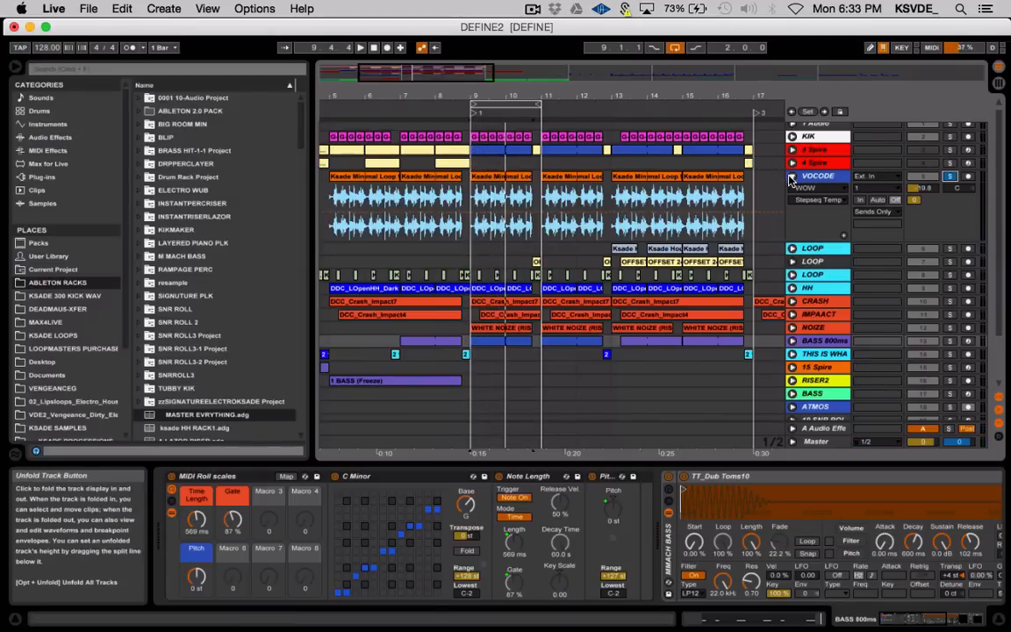
{"action": "left_click", "coordinate": [793, 342]}
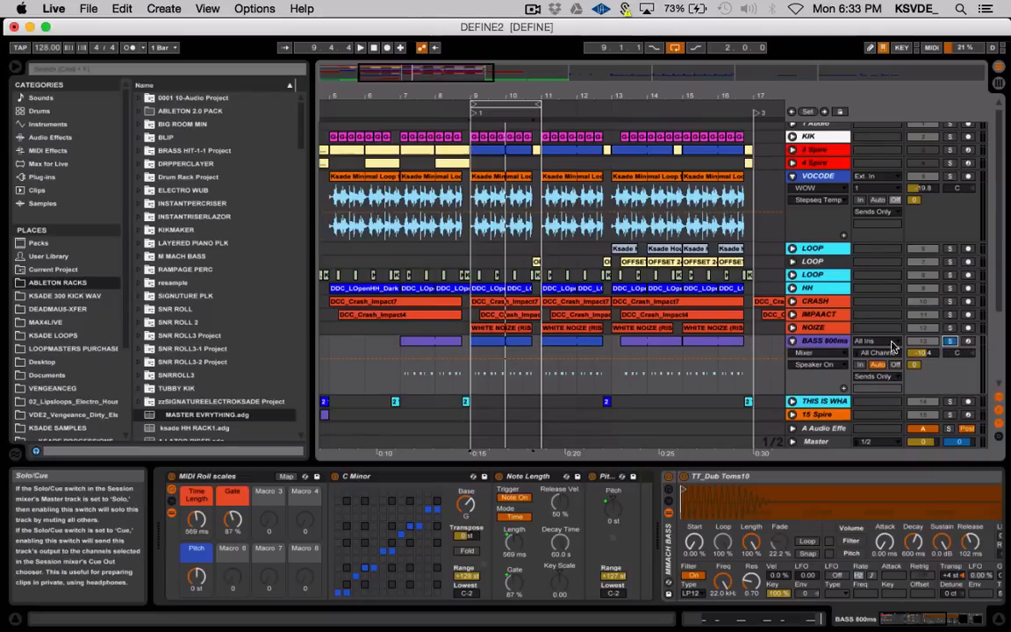
{"action": "key", "text": "space"}
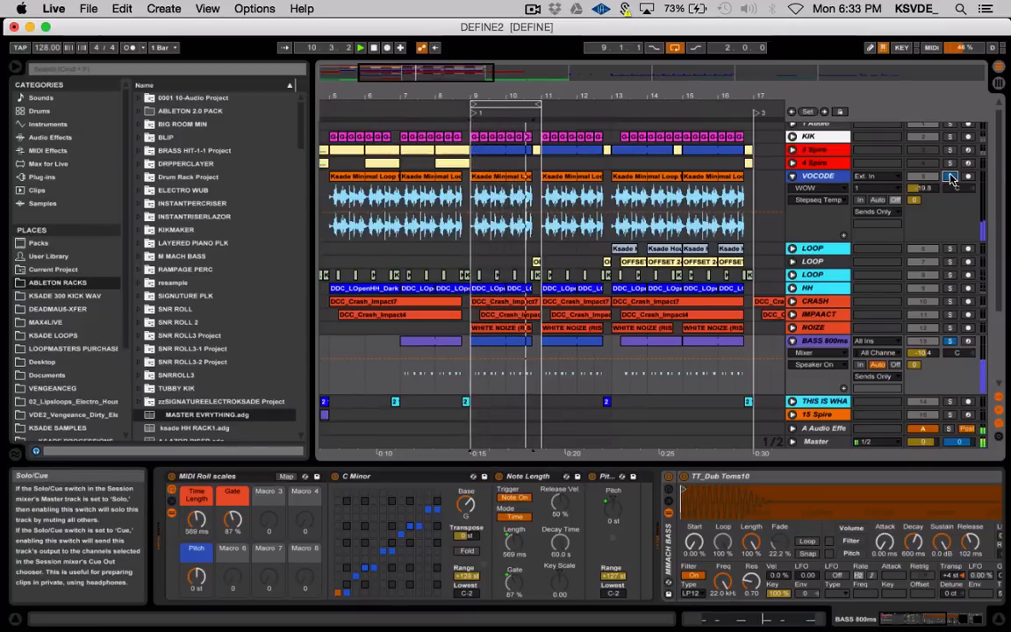
Unfold the 3 Spire track and compare its clip at bar 9 with the BASS 800ms clip there
{"action": "left_click", "coordinate": [482, 348]}
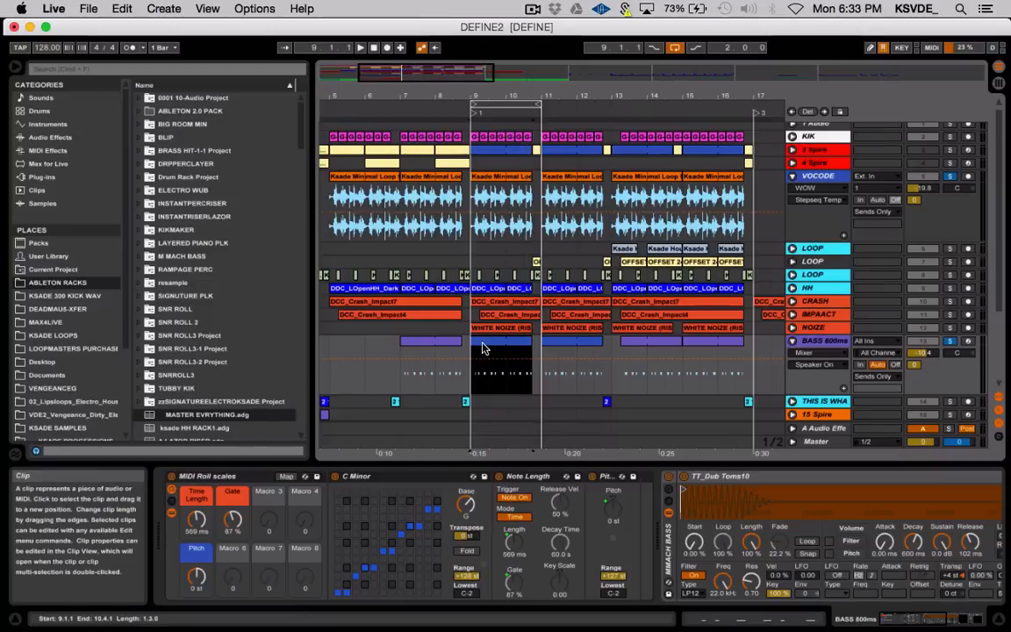
{"action": "left_click", "coordinate": [794, 151]}
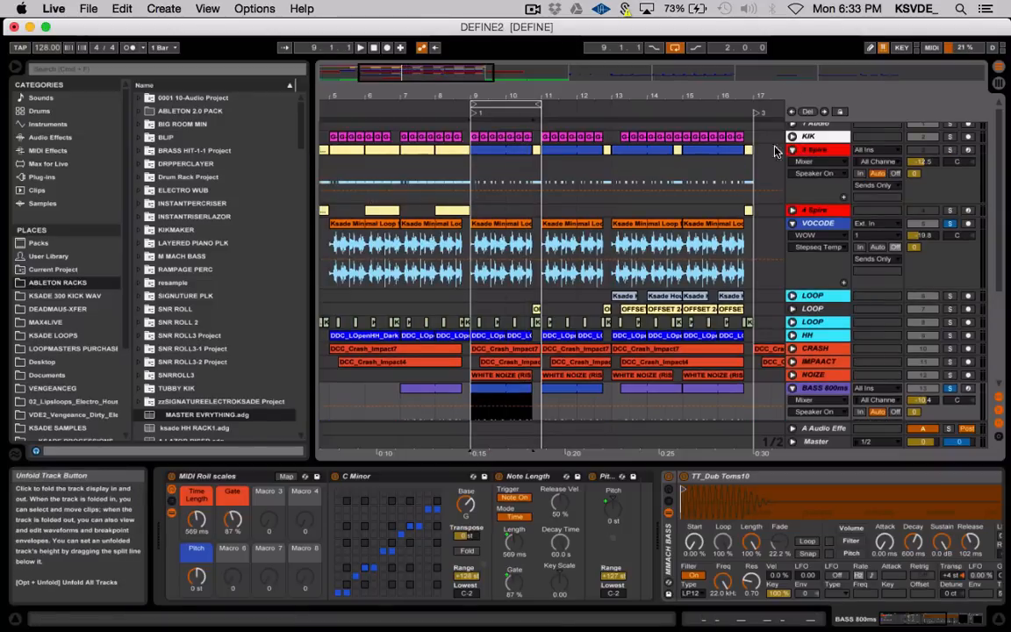
{"action": "left_click", "coordinate": [499, 153]}
{"action": "left_click", "coordinate": [497, 392]}
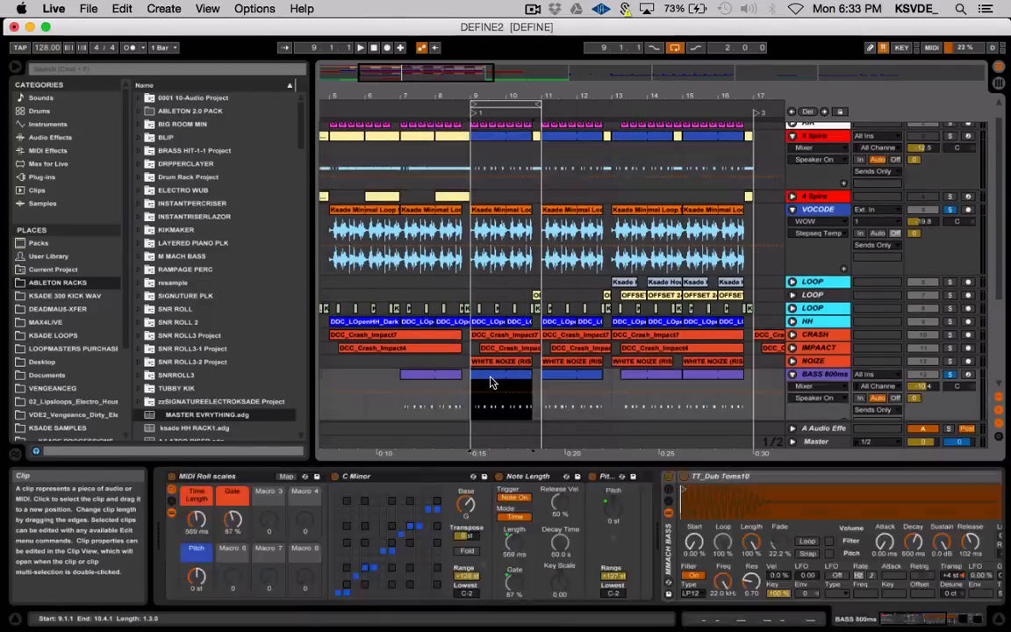
{"action": "left_click", "coordinate": [492, 143]}
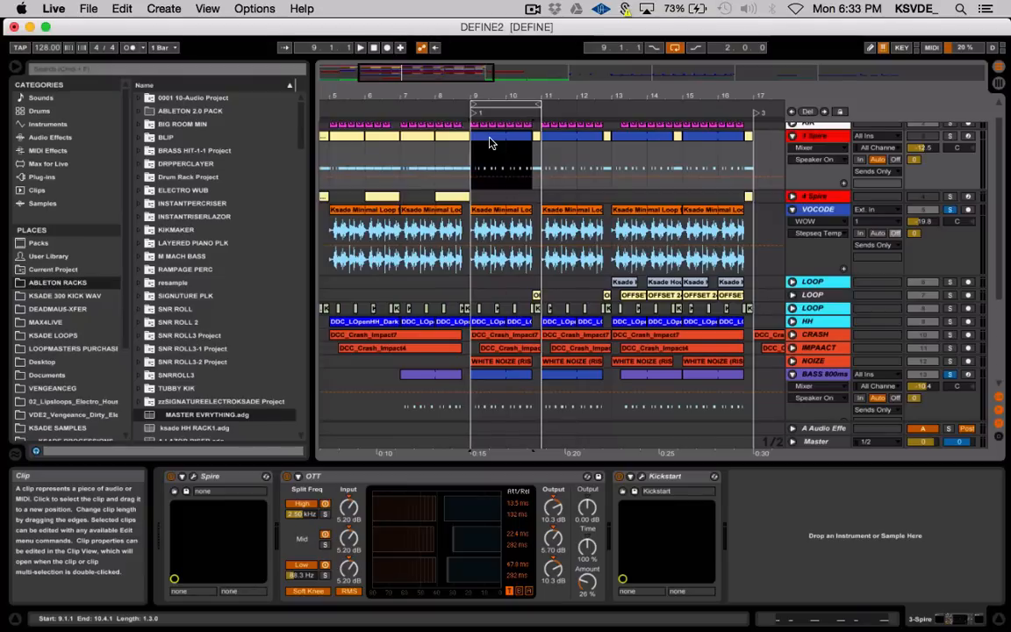
Mark the two-bar range from 9.1.1 to 11.1.1 on the 3 Spire and VOCODE tracks to compare their rhythms
{"action": "left_click_drag", "start_coordinate": [472, 158], "coordinate": [539, 157]}
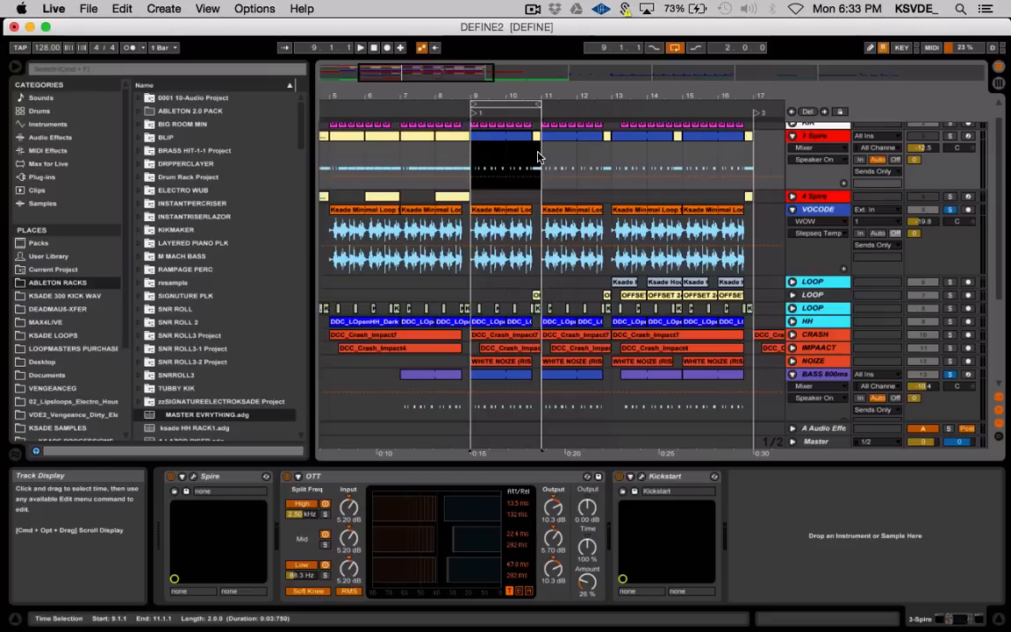
{"action": "left_click_drag", "start_coordinate": [472, 255], "coordinate": [543, 264]}
{"action": "left_click", "coordinate": [519, 214]}
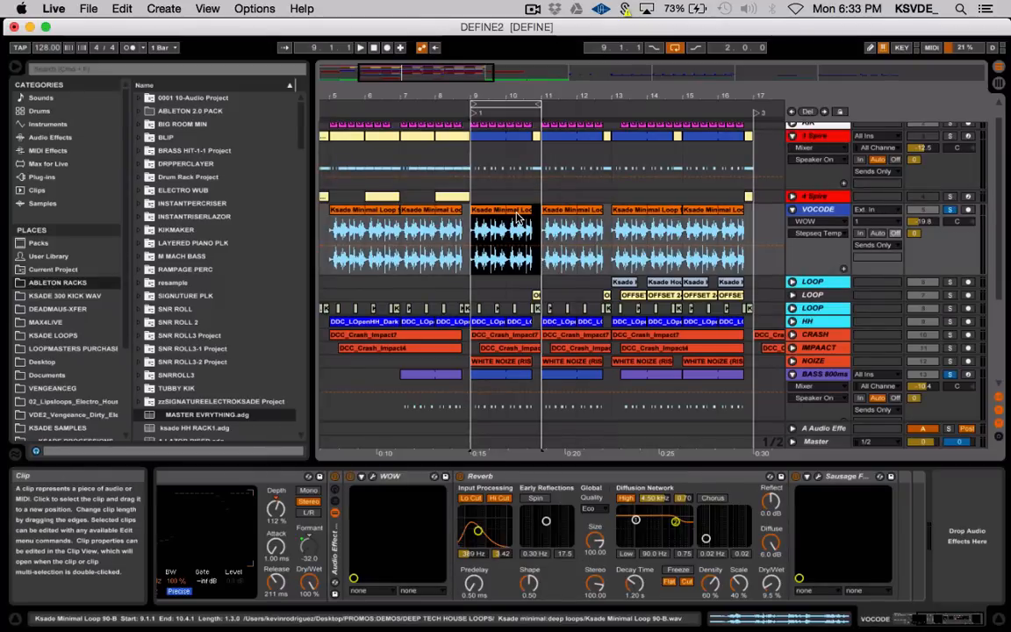
Split the 3 Spire and VOCODE clips at 9.1.3 and 9.2.1, delete two short sections of both in bar 9, and play the loop
{"action": "left_click_drag", "start_coordinate": [418, 68], "coordinate": [460, 76]}
{"action": "scroll", "coordinate": [481, 170], "scroll_direction": "left", "scroll_amount": 6}
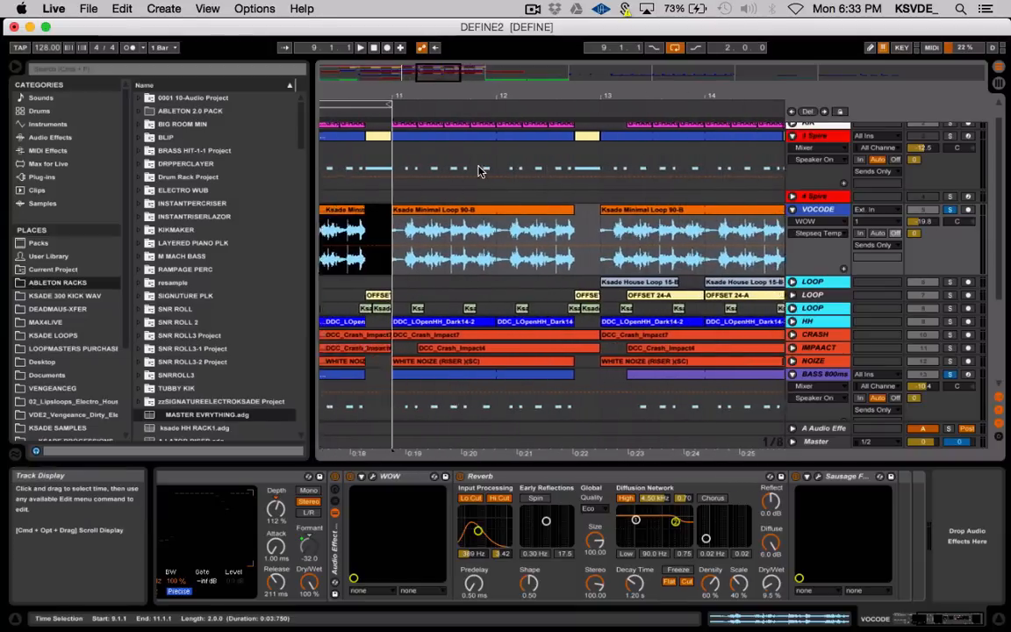
{"action": "left_click", "coordinate": [419, 233]}
{"action": "left_click_drag", "start_coordinate": [424, 212], "coordinate": [430, 168]}
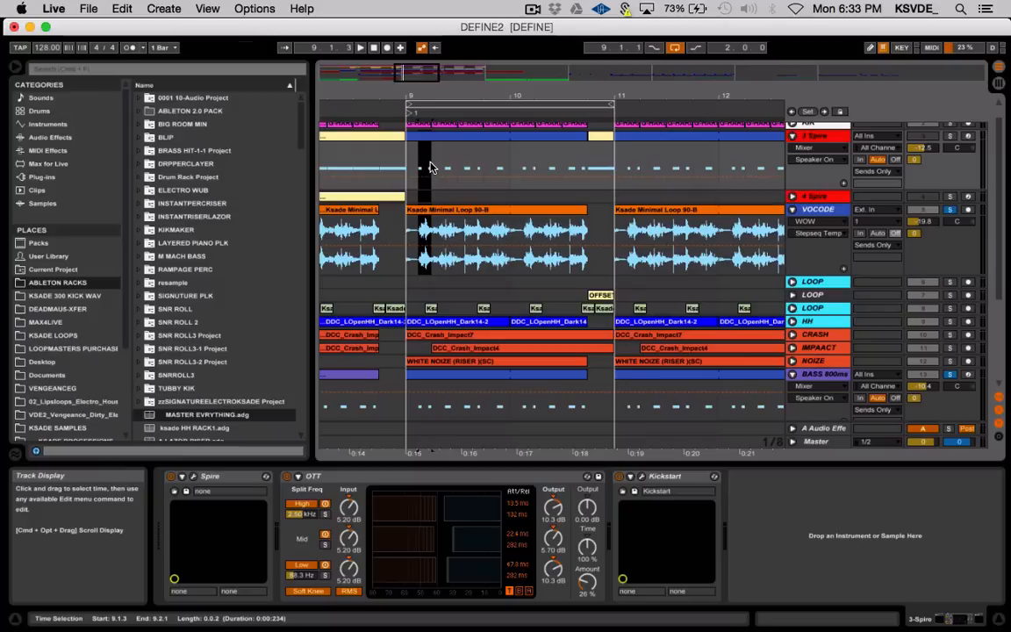
{"action": "left_click_drag", "start_coordinate": [430, 140], "coordinate": [420, 169]}
{"action": "left_click", "coordinate": [437, 138]}
{"action": "left_click", "coordinate": [406, 169]}
{"action": "key", "text": "space"}
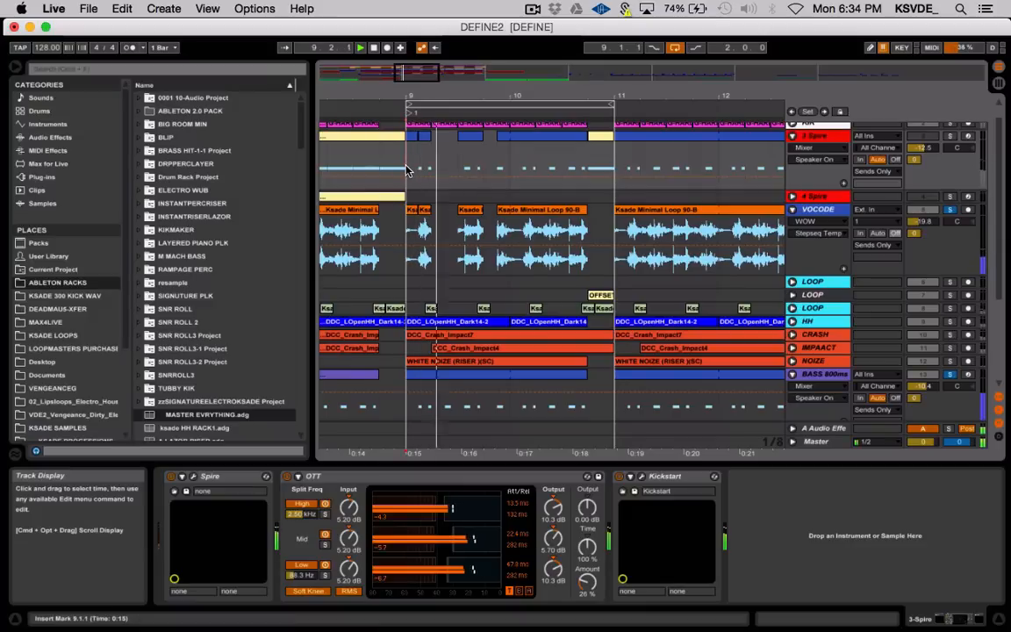
Undo the deletions of the short sections in the 3 Spire and VOCODE clips
{"action": "key", "text": "super+z"}
{"action": "key", "text": "super+z"}
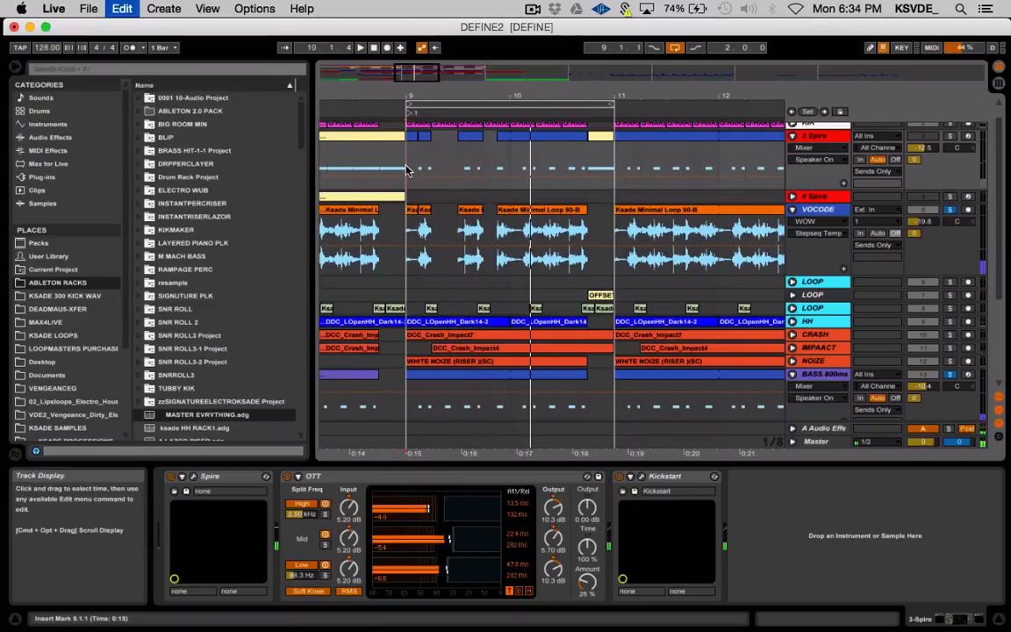
{"action": "key", "text": "super+shift+z"}
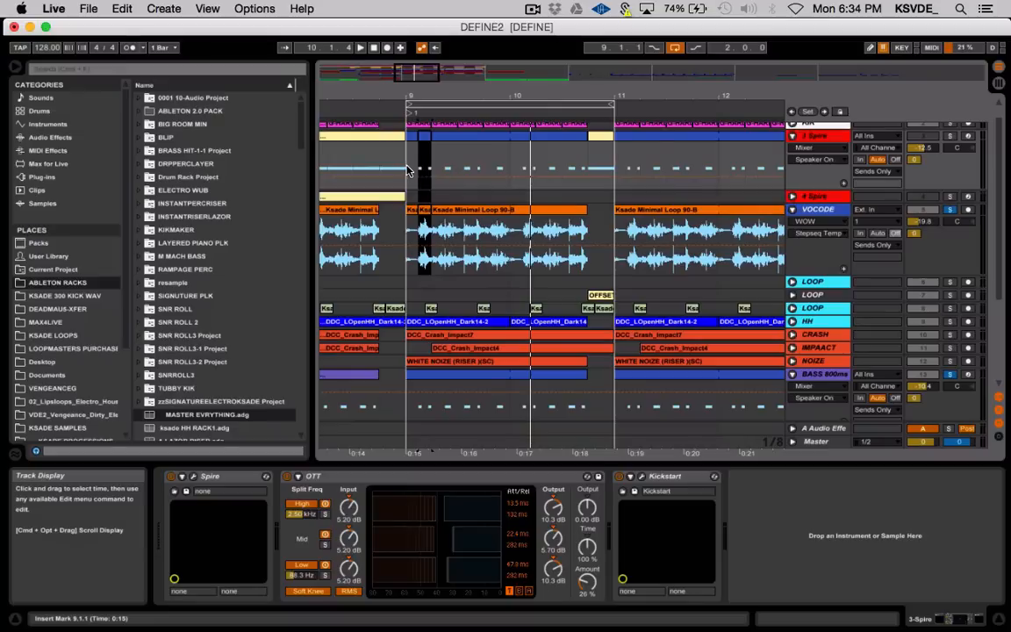
Fold the 3 Spire and VOCODE tracks and, with all solos off, place the insert mark at 9.1.1
{"action": "left_click", "coordinate": [793, 136]}
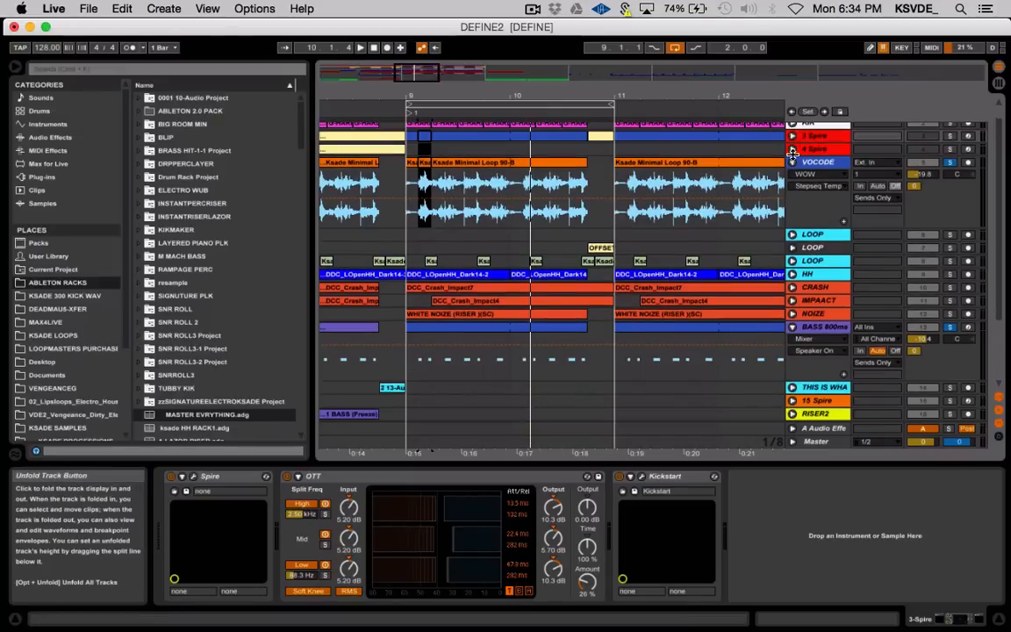
{"action": "left_click", "coordinate": [793, 163]}
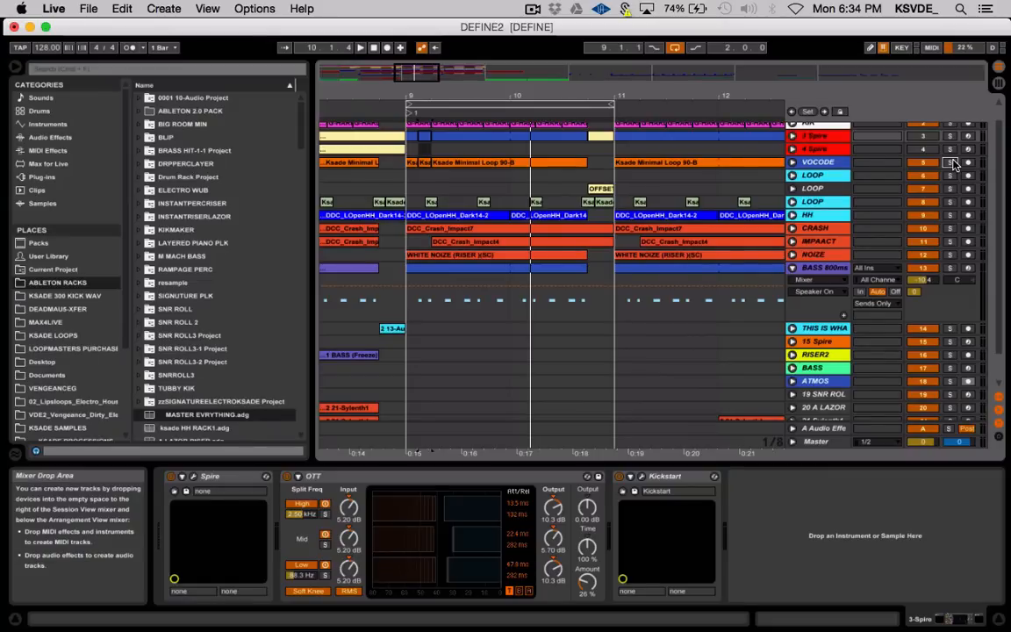
{"action": "left_click", "coordinate": [425, 149]}
{"action": "left_click", "coordinate": [408, 187]}
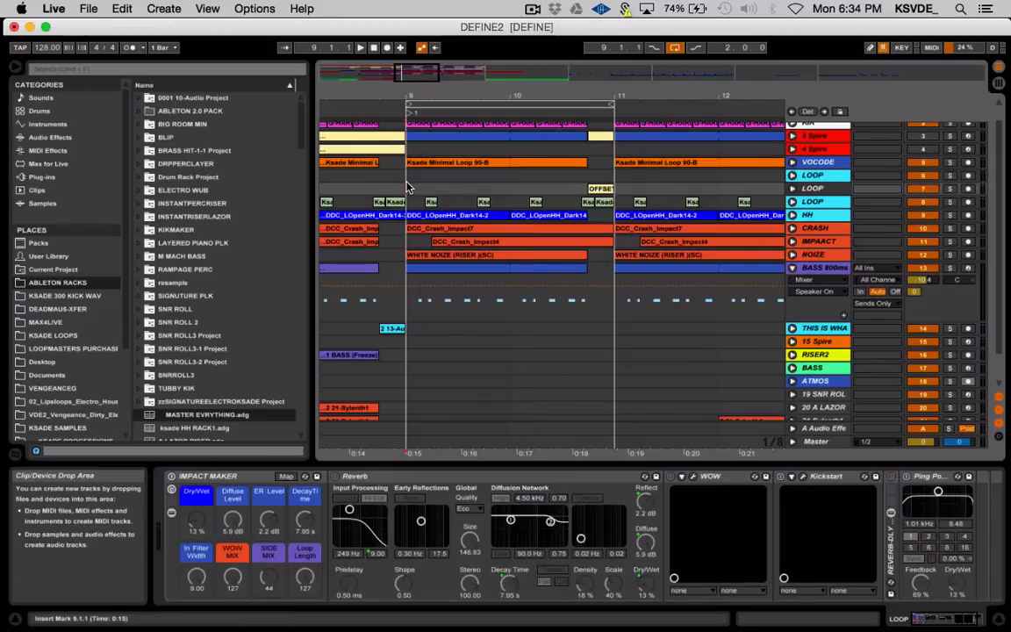